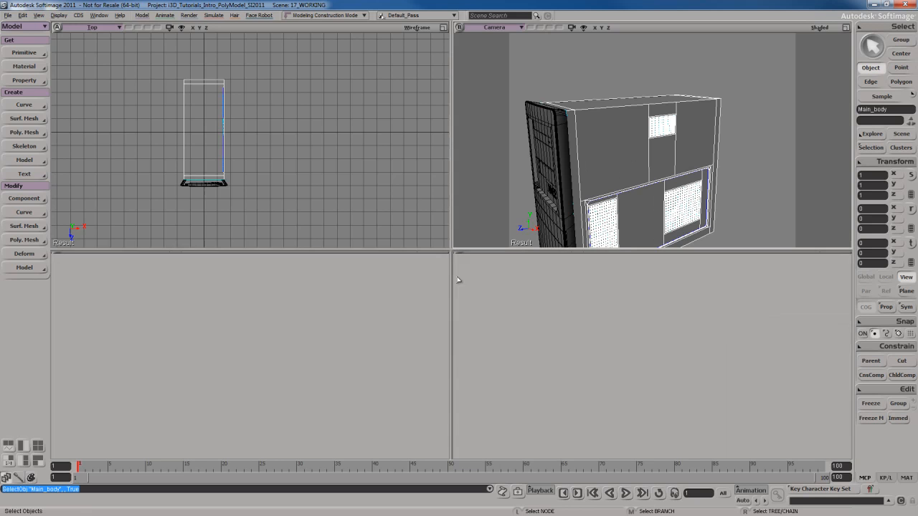
- Switch the Top viewport to the reversed Right view of the case and compare it with the plain side in the camera view
{"action": "left_click", "coordinate": [91, 28]}
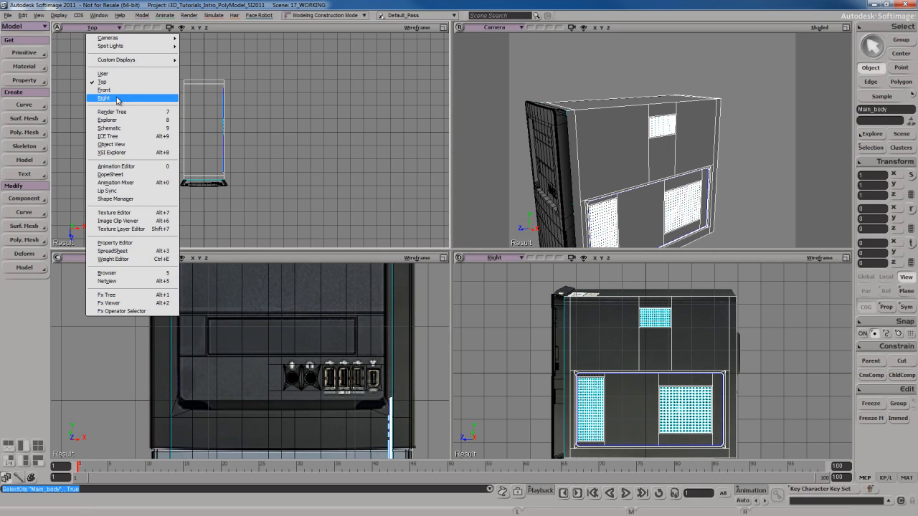
{"action": "middle_click", "coordinate": [117, 99]}
{"action": "key", "text": "s"}
{"action": "left_click_drag", "start_coordinate": [246, 166], "coordinate": [263, 172]}
{"action": "right_click_drag", "start_coordinate": [613, 202], "coordinate": [631, 187]}
{"action": "left_click_drag", "start_coordinate": [631, 187], "coordinate": [629, 176]}
{"action": "key", "text": "s"}
{"action": "left_click_drag", "start_coordinate": [298, 192], "coordinate": [302, 186]}
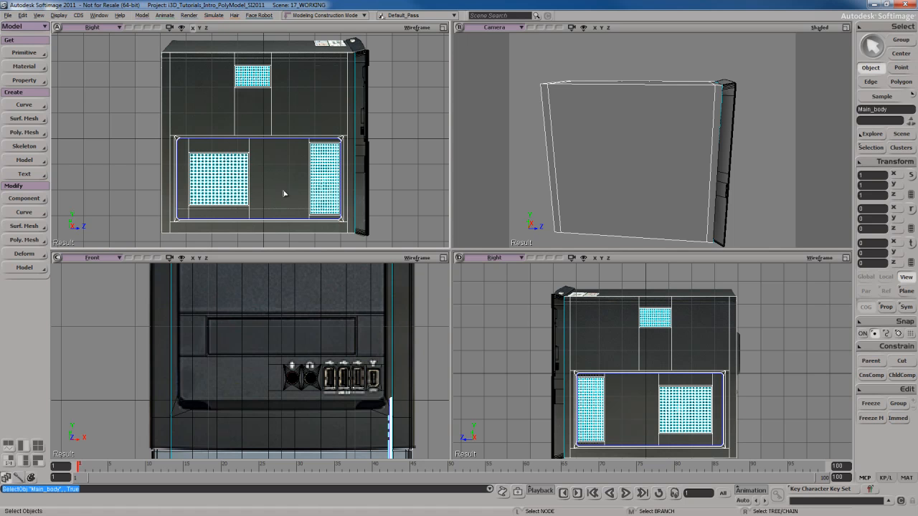
{"action": "key", "text": "s"}
{"action": "right_click_drag", "start_coordinate": [670, 176], "coordinate": [588, 187]}
- Maximize the camera view on the vented side of the case and select Main_body
{"action": "key", "text": "F12"}
{"action": "right_click_drag", "start_coordinate": [587, 233], "coordinate": [519, 227]}
{"action": "key", "text": "e"}
{"action": "key", "text": "s"}
{"action": "right_click_drag", "start_coordinate": [506, 271], "coordinate": [516, 255]}
{"action": "left_click", "coordinate": [564, 249]}
{"action": "key", "text": "s"}
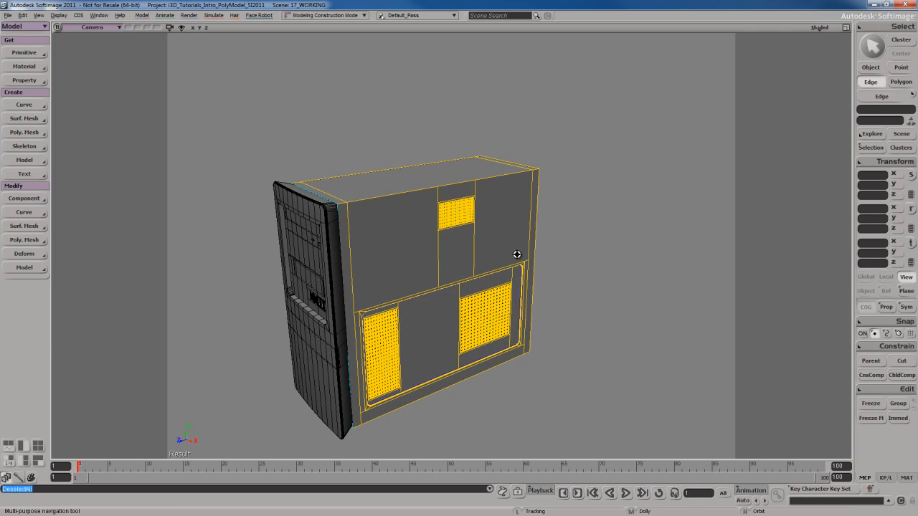
{"action": "key", "text": "space"}
{"action": "left_click", "coordinate": [500, 211]}
- Open an explorer on Main_body and review the modeling operators stacked under its polygon mesh
{"action": "key", "text": "8"}
{"action": "left_click_drag", "start_coordinate": [545, 181], "coordinate": [707, 116]}
{"action": "left_click", "coordinate": [598, 147]}
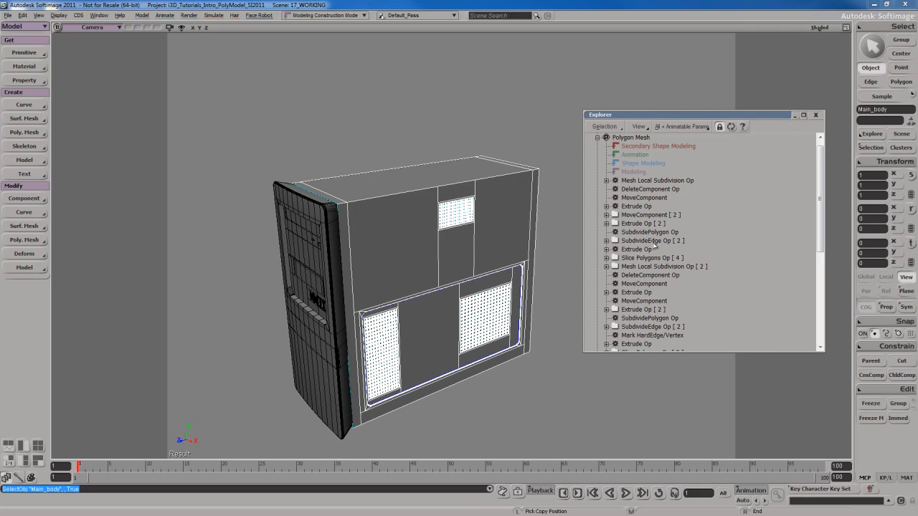
{"action": "scroll", "coordinate": [648, 272], "scroll_direction": "down", "scroll_amount": 7}
{"action": "scroll", "coordinate": [649, 273], "scroll_direction": "up", "scroll_amount": 8}
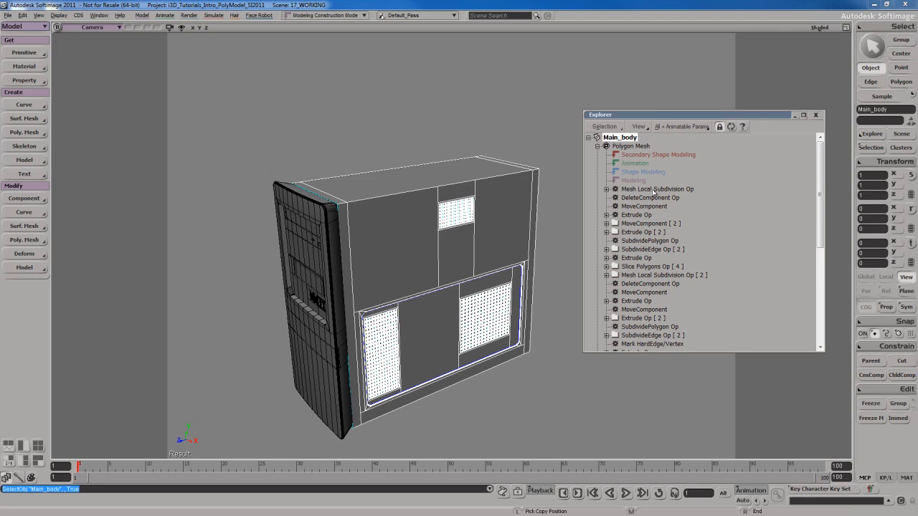
{"action": "left_click", "coordinate": [654, 190]}
{"action": "left_click", "coordinate": [648, 310], "text": "shift"}
{"action": "scroll", "coordinate": [649, 310], "scroll_direction": "down", "scroll_amount": 3}
{"action": "left_click", "coordinate": [644, 276], "text": "shift"}
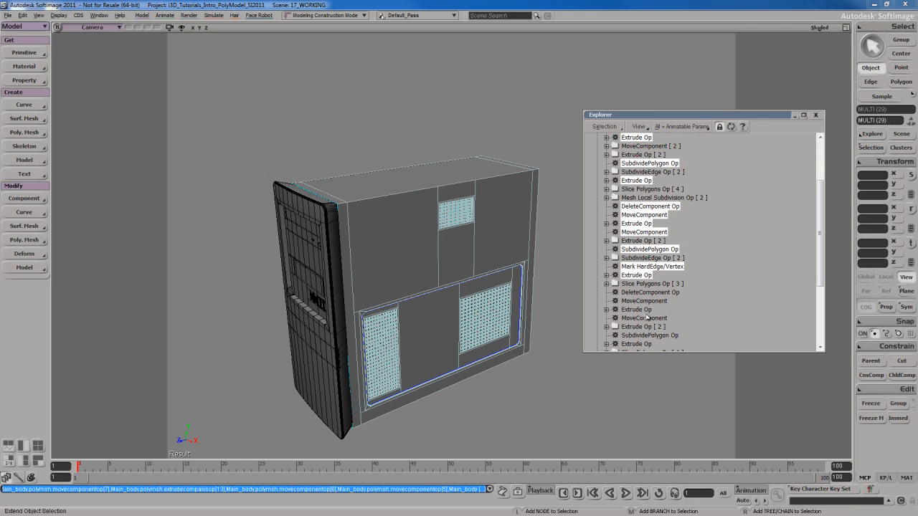
{"action": "scroll", "coordinate": [646, 311], "scroll_direction": "down", "scroll_amount": 2}
{"action": "left_click", "coordinate": [646, 285], "text": "shift"}
{"action": "scroll", "coordinate": [646, 290], "scroll_direction": "up", "scroll_amount": 5}
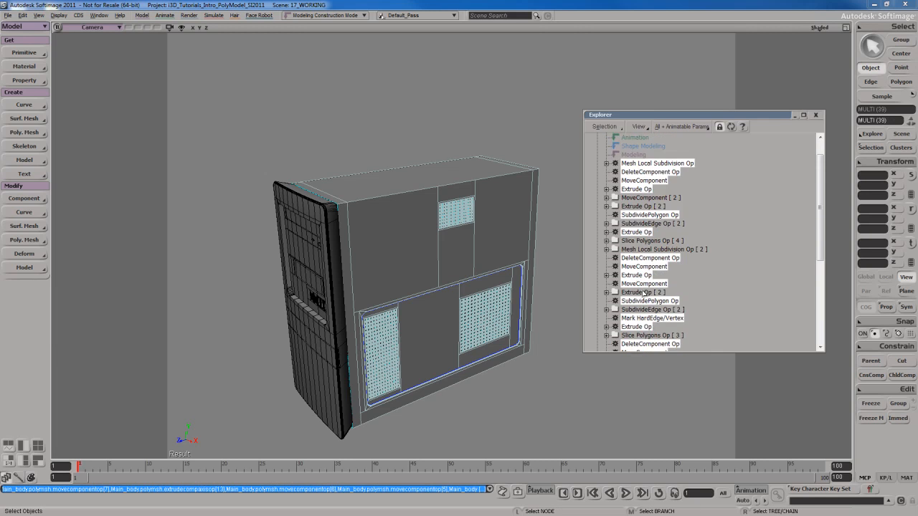
- Freeze the modeling history of Main_body and close the explorer
{"action": "left_click", "coordinate": [567, 218]}
{"action": "left_click", "coordinate": [515, 210]}
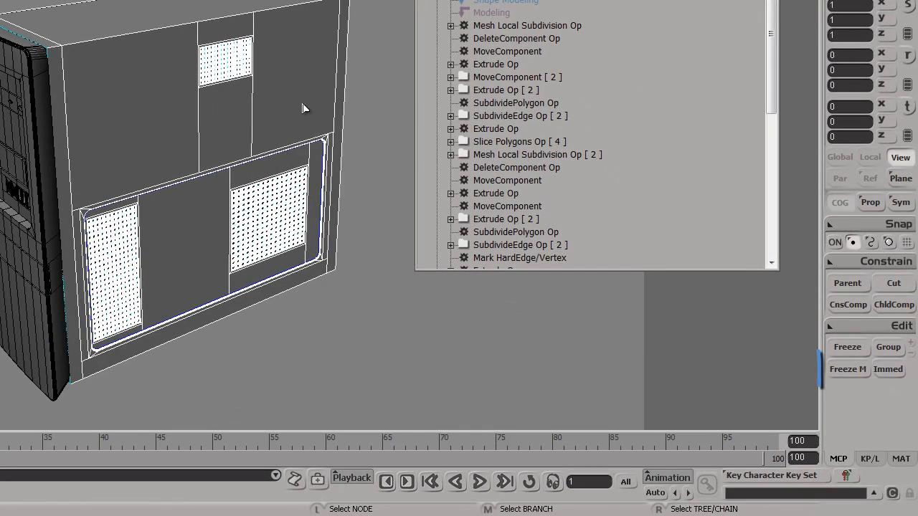
{"action": "left_click", "coordinate": [846, 369]}
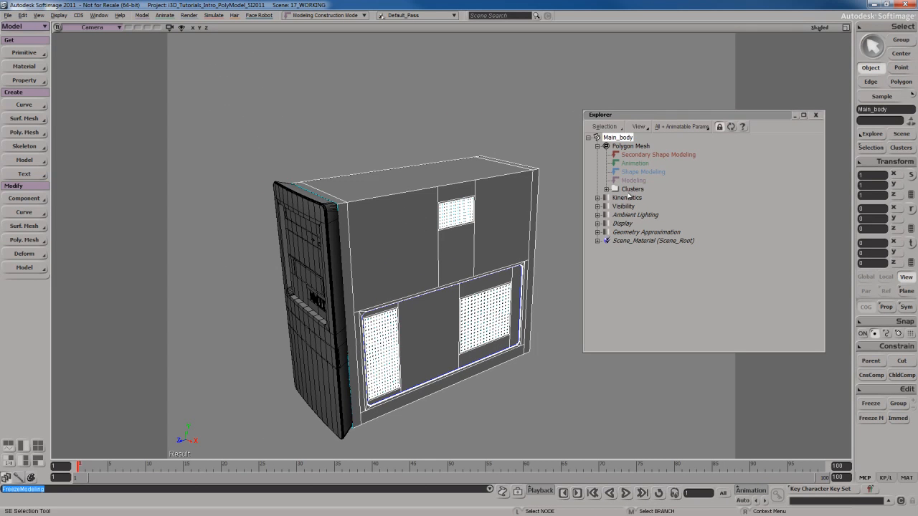
{"action": "key", "text": "s"}
{"action": "right_click_drag", "start_coordinate": [535, 270], "coordinate": [432, 272]}
{"action": "left_click", "coordinate": [815, 115]}
- Select the parallel loop of edges running across the width of the case body, starting from its upper rear edge
{"action": "key", "text": "s"}
{"action": "left_click_drag", "start_coordinate": [545, 214], "coordinate": [555, 229]}
{"action": "right_click_drag", "start_coordinate": [459, 251], "coordinate": [489, 256]}
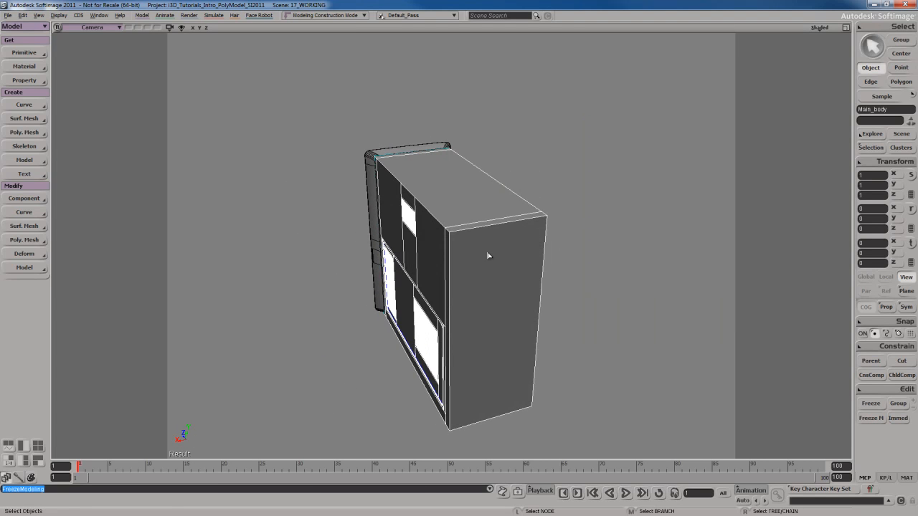
{"action": "key", "text": "i"}
{"action": "left_click", "coordinate": [494, 225]}
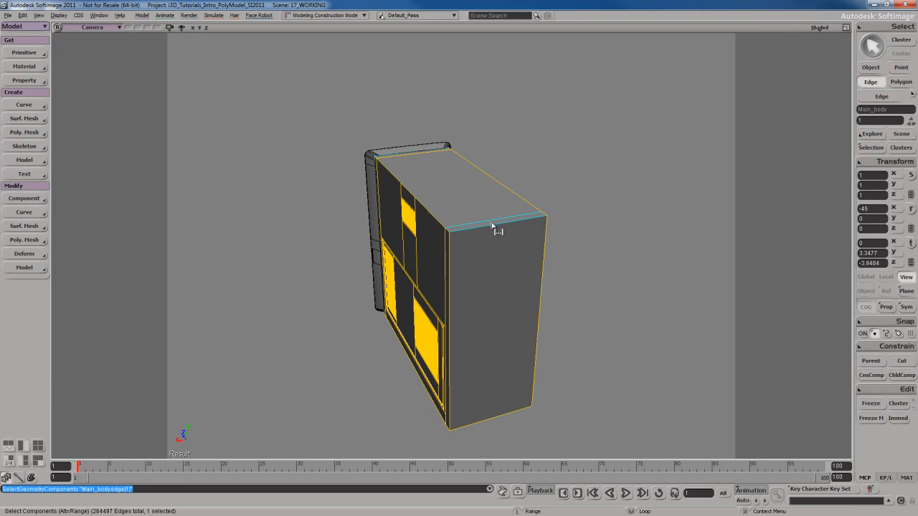
{"action": "middle_click", "coordinate": [492, 224], "text": "alt"}
{"action": "key", "text": "s"}
{"action": "right_click_drag", "start_coordinate": [492, 237], "coordinate": [473, 251]}
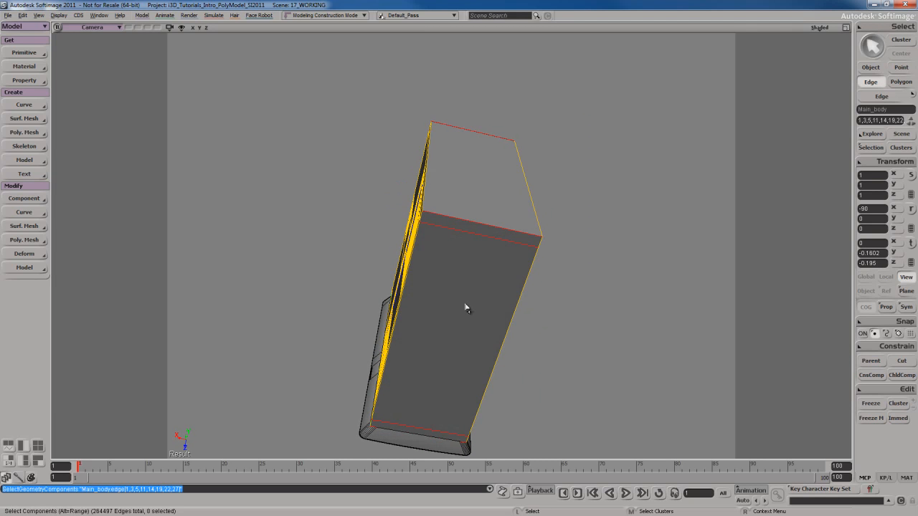
{"action": "right_click_drag", "start_coordinate": [484, 205], "coordinate": [504, 260]}
- Subdivide the selected edges evenly to add a split line down the centre of the case body
{"action": "right_click", "coordinate": [505, 244]}
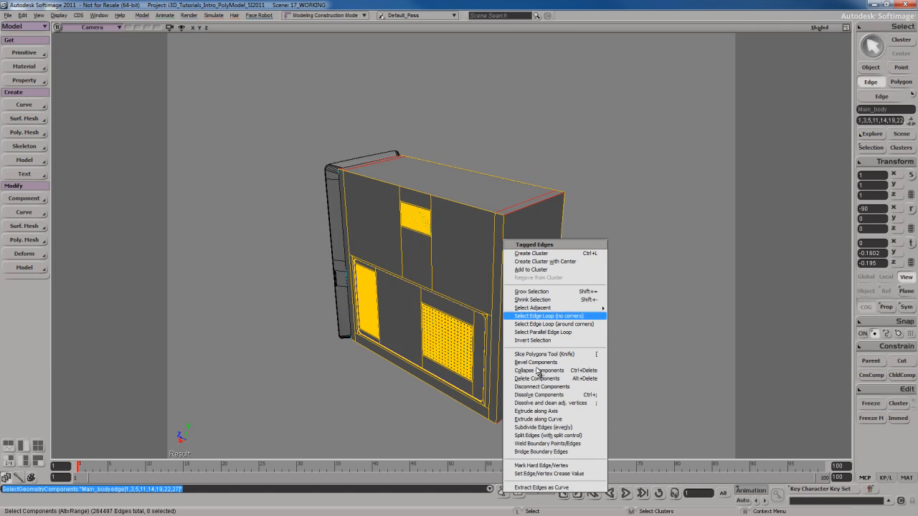
{"action": "left_click", "coordinate": [567, 429]}
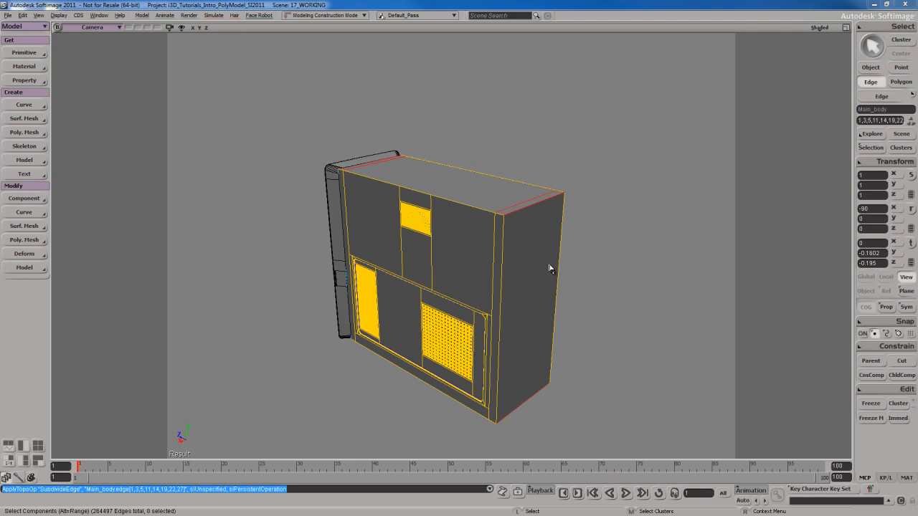
{"action": "left_click", "coordinate": [223, 88]}
{"action": "right_click_drag", "start_coordinate": [469, 183], "coordinate": [492, 203]}
- In the Top view, select all polygons of the body on the plain side of the centre line
{"action": "left_click", "coordinate": [105, 28]}
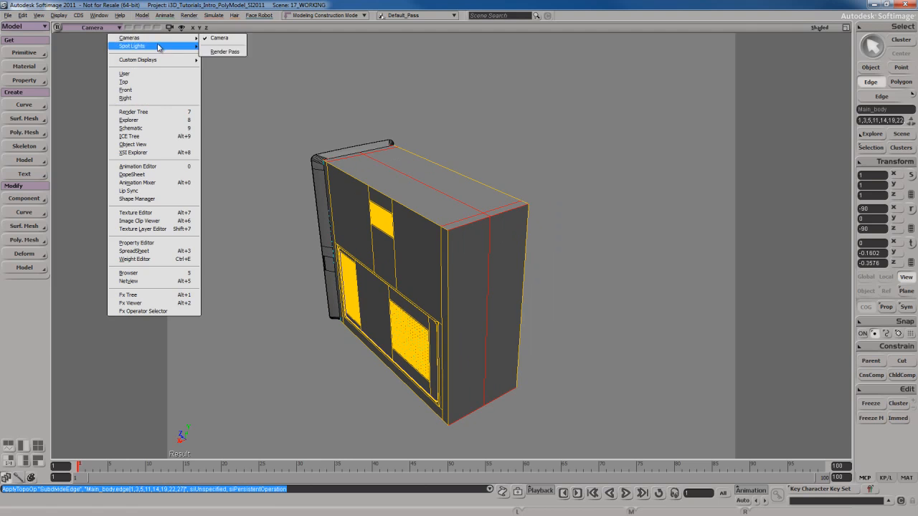
{"action": "left_click", "coordinate": [149, 84]}
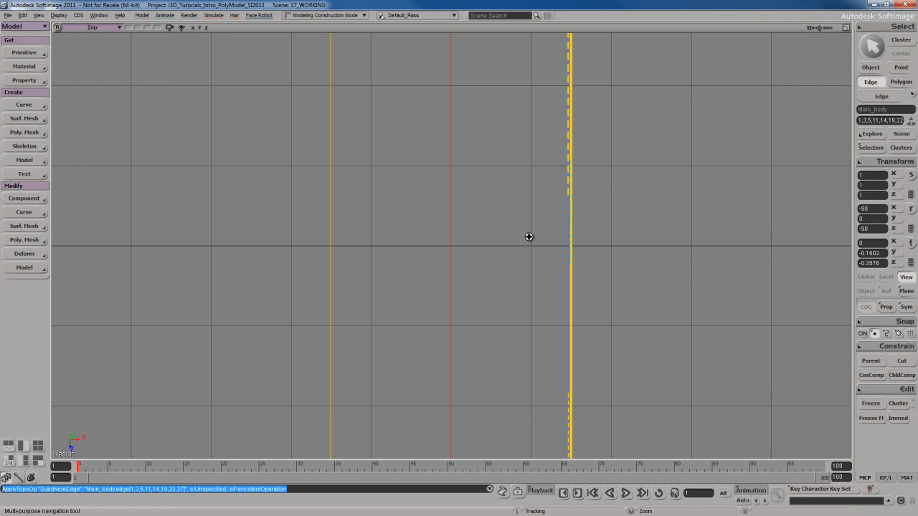
{"action": "scroll", "coordinate": [530, 242], "scroll_direction": "down", "scroll_amount": 5}
{"action": "scroll", "coordinate": [514, 245], "scroll_direction": "down", "scroll_amount": 3}
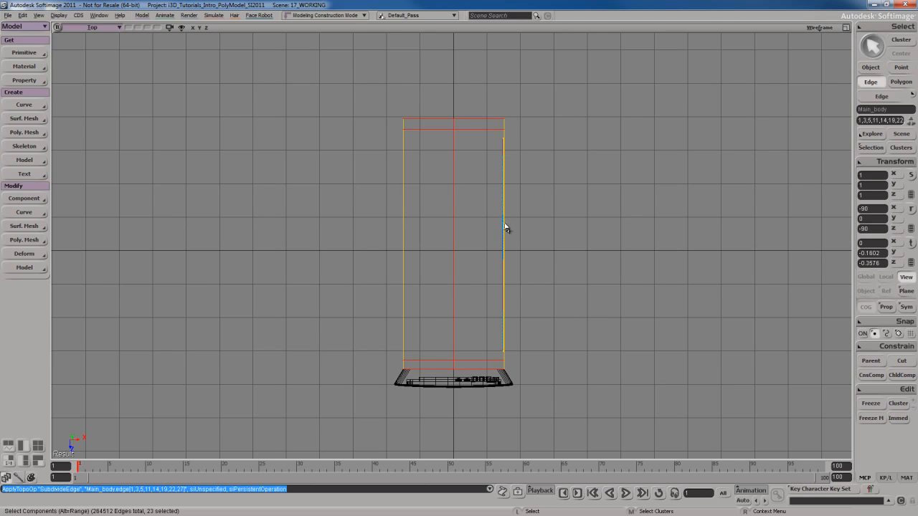
{"action": "key", "text": "y"}
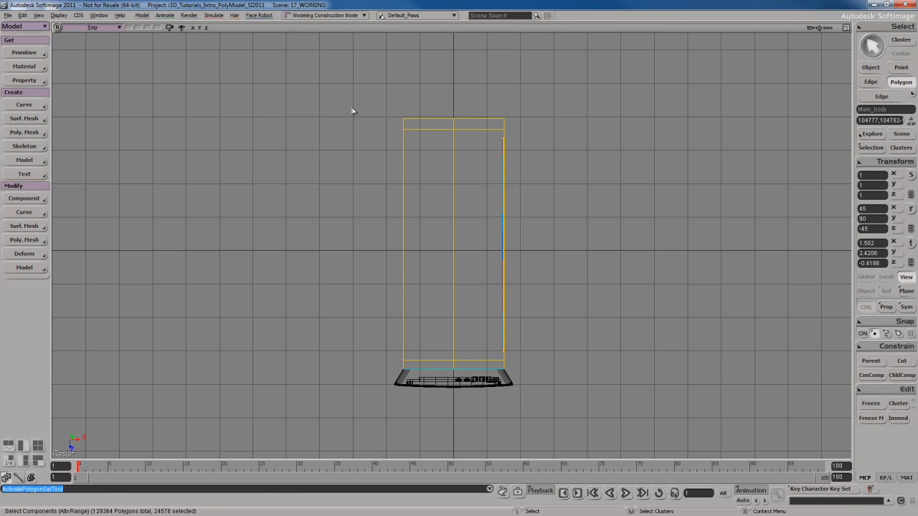
{"action": "left_click_drag", "start_coordinate": [339, 85], "coordinate": [477, 420]}
{"action": "key", "text": "s"}
{"action": "left_click_drag", "start_coordinate": [444, 253], "coordinate": [434, 255]}
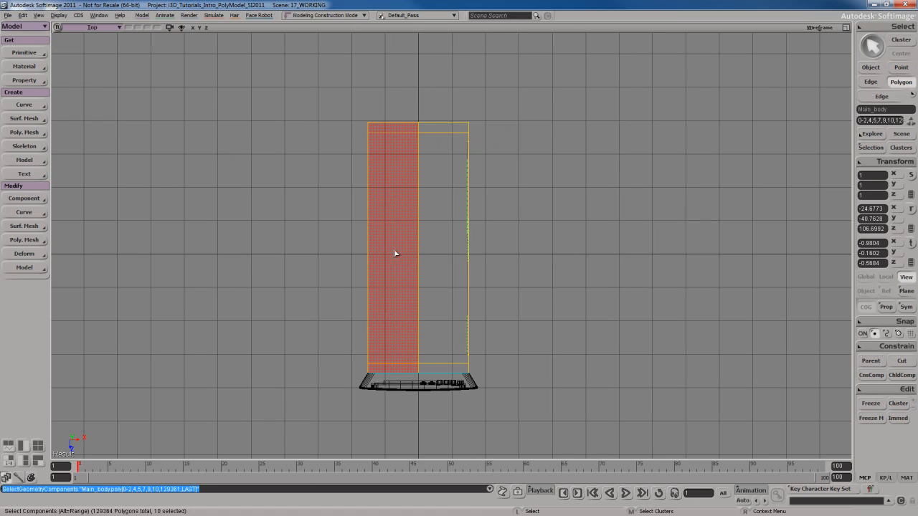
- Return to the camera view and extract the selected polygons as a separate mesh, deleting them from Main_body
{"action": "key", "text": "F12"}
{"action": "key", "text": "F12"}
{"action": "left_click", "coordinate": [93, 28]}
{"action": "mouse_move", "coordinate": [113, 40]}
{"action": "left_click", "coordinate": [212, 40]}
{"action": "key", "text": "s"}
{"action": "right_click_drag", "start_coordinate": [512, 324], "coordinate": [567, 319]}
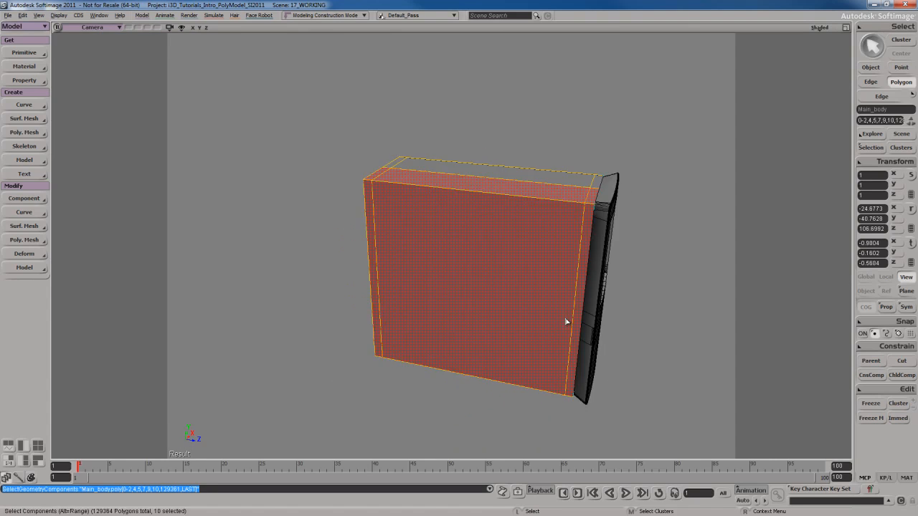
{"action": "middle_click_drag", "start_coordinate": [567, 319], "coordinate": [492, 316]}
{"action": "right_click_drag", "start_coordinate": [492, 315], "coordinate": [490, 313]}
{"action": "right_click", "coordinate": [426, 217]}
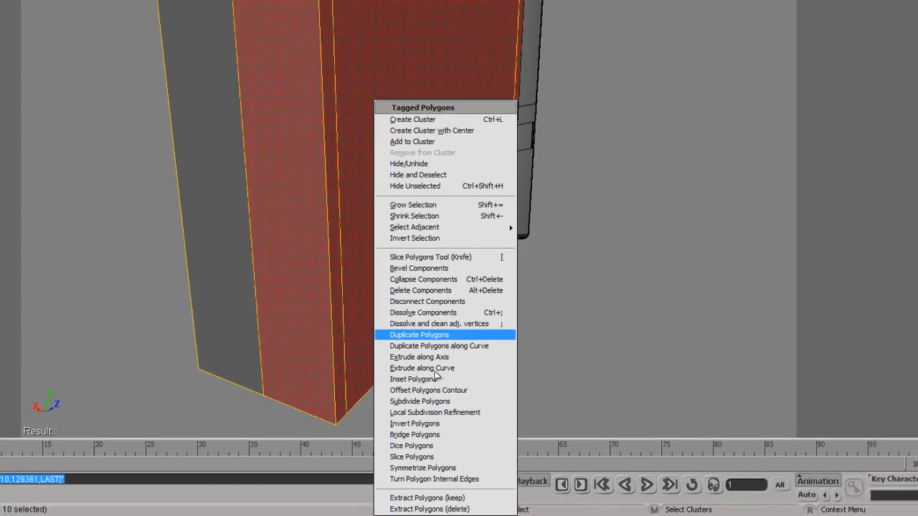
{"action": "left_click", "coordinate": [429, 510]}
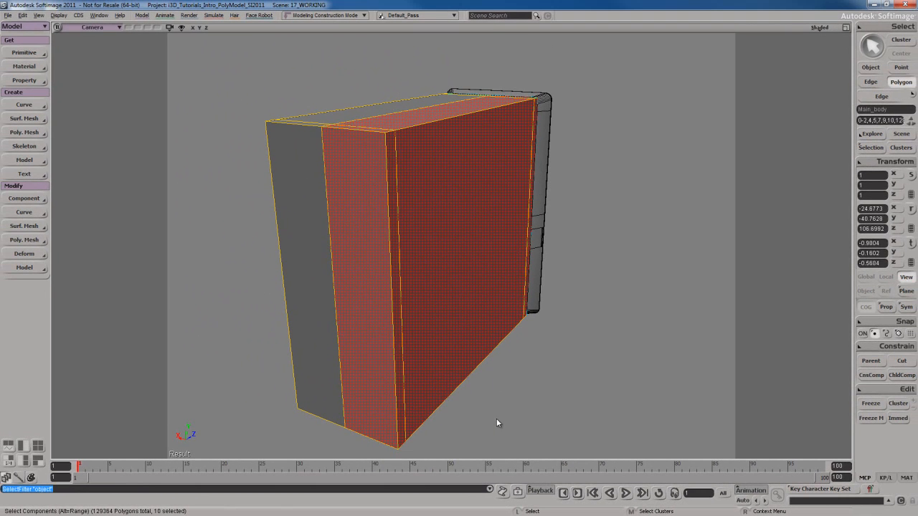
- Try moving the separated parts of the case body apart and undo each move
{"action": "key", "text": "space"}
{"action": "left_click", "coordinate": [460, 252]}
{"action": "key", "text": "v"}
{"action": "key", "text": "s"}
{"action": "right_click_drag", "start_coordinate": [492, 319], "coordinate": [506, 327]}
{"action": "left_click_drag", "start_coordinate": [463, 307], "coordinate": [550, 310]}
{"action": "key", "text": "s"}
{"action": "mouse_move", "coordinate": [550, 310]}
{"action": "right_mouse_down"}
{"action": "mouse_move", "coordinate": [485, 309]}
{"action": "mouse_move", "coordinate": [549, 309]}
{"action": "right_mouse_up"}
{"action": "key", "text": "ctrl+z"}
{"action": "key", "text": "space"}
{"action": "left_click", "coordinate": [365, 262]}
{"action": "key", "text": "s"}
{"action": "right_click_drag", "start_coordinate": [365, 262], "coordinate": [507, 270]}
{"action": "key", "text": "v"}
{"action": "left_click_drag", "start_coordinate": [507, 270], "coordinate": [465, 266]}
{"action": "key", "text": "s"}
{"action": "right_click_drag", "start_coordinate": [465, 266], "coordinate": [463, 244]}
{"action": "key", "text": "ctrl+z"}
{"action": "key", "text": "s"}
- Select both polymsh_detached and Main_body and freeze their modeling history
{"action": "key", "text": "space"}
{"action": "key", "text": "s"}
{"action": "left_click", "coordinate": [448, 218]}
{"action": "key", "text": "s"}
{"action": "left_click_drag", "start_coordinate": [453, 253], "coordinate": [454, 258]}
{"action": "right_click_drag", "start_coordinate": [457, 273], "coordinate": [496, 260]}
{"action": "scroll", "coordinate": [512, 262], "scroll_direction": "down", "scroll_amount": 3}
{"action": "key", "text": "s"}
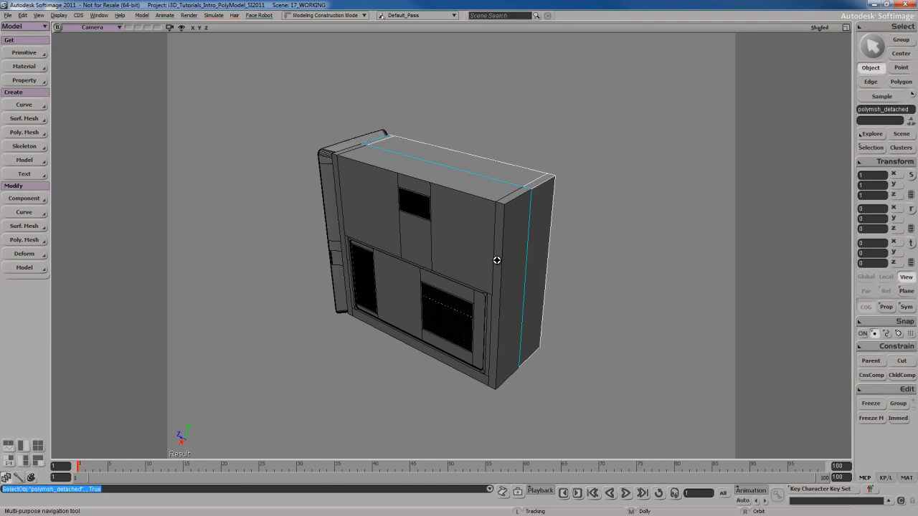
{"action": "left_click", "coordinate": [524, 252], "text": "shift"}
{"action": "left_click", "coordinate": [871, 418]}
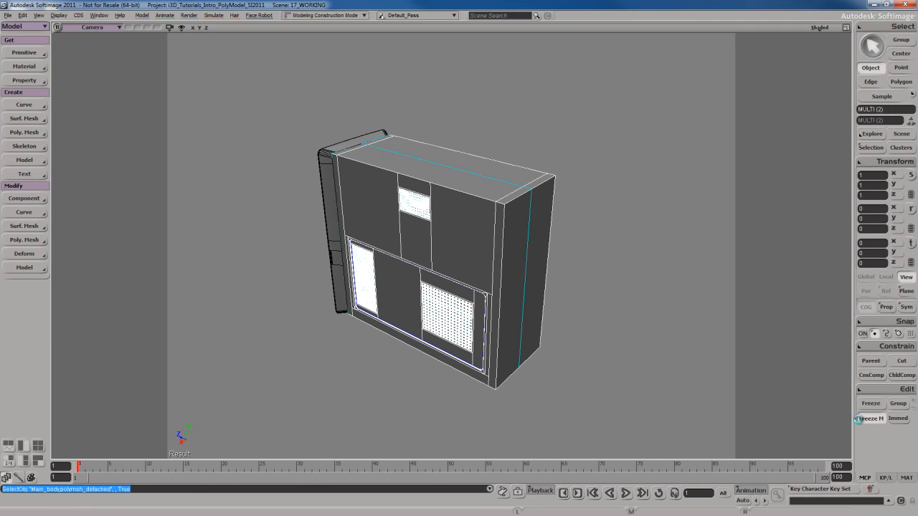
- Select the vented half, Main_body, and hide it
{"action": "key", "text": "s"}
{"action": "left_click_drag", "start_coordinate": [575, 263], "coordinate": [565, 278]}
{"action": "mouse_move", "coordinate": [565, 278]}
{"action": "right_mouse_down"}
{"action": "mouse_move", "coordinate": [572, 271]}
{"action": "mouse_move", "coordinate": [564, 282]}
{"action": "right_mouse_up"}
{"action": "left_click", "coordinate": [586, 283]}
{"action": "key", "text": "s"}
{"action": "left_click", "coordinate": [424, 245]}
{"action": "key", "text": "s"}
{"action": "right_click_drag", "start_coordinate": [494, 250], "coordinate": [490, 256]}
{"action": "key", "text": "s"}
{"action": "scroll", "coordinate": [491, 254], "scroll_direction": "up", "scroll_amount": 3}
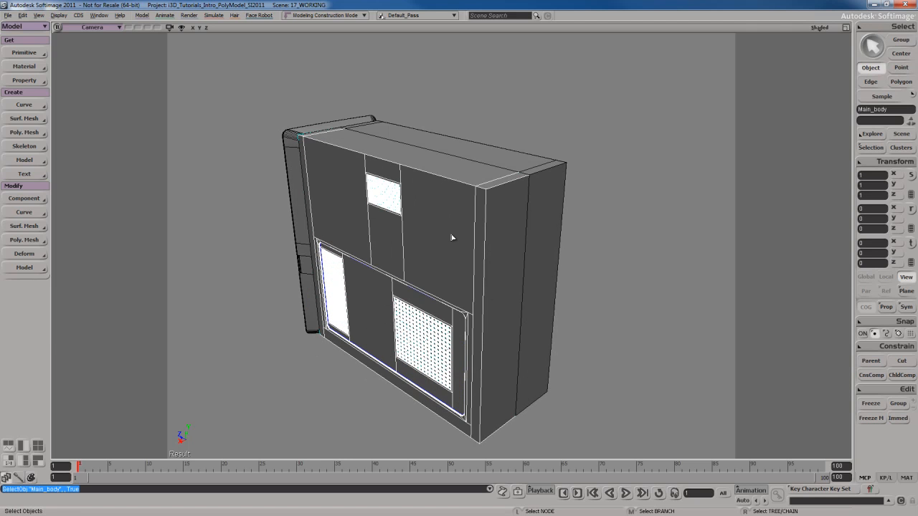
{"action": "key", "text": "h"}
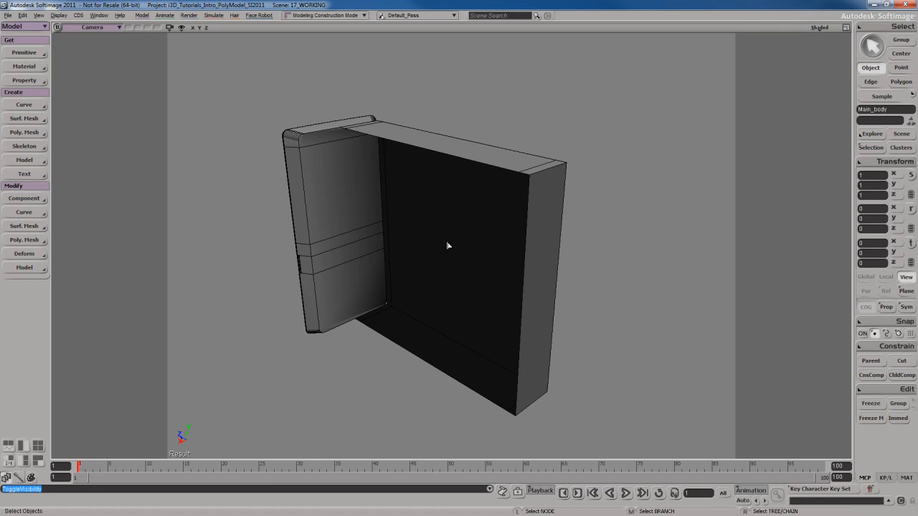
- Select polymsh_detached and maximize the reversed Right view framed on its reference image
{"action": "key", "text": "s"}
{"action": "mouse_move", "coordinate": [473, 269]}
{"action": "right_mouse_down"}
{"action": "mouse_move", "coordinate": [442, 264]}
{"action": "mouse_move", "coordinate": [473, 269]}
{"action": "right_mouse_up"}
{"action": "left_click", "coordinate": [437, 239]}
{"action": "key", "text": "s"}
{"action": "key", "text": "F12"}
{"action": "key", "text": "F12"}
{"action": "key", "text": "s"}
{"action": "left_click_drag", "start_coordinate": [541, 310], "coordinate": [500, 330]}
{"action": "key", "text": "s"}
{"action": "key", "text": "s"}
{"action": "left_click_drag", "start_coordinate": [476, 273], "coordinate": [477, 277]}
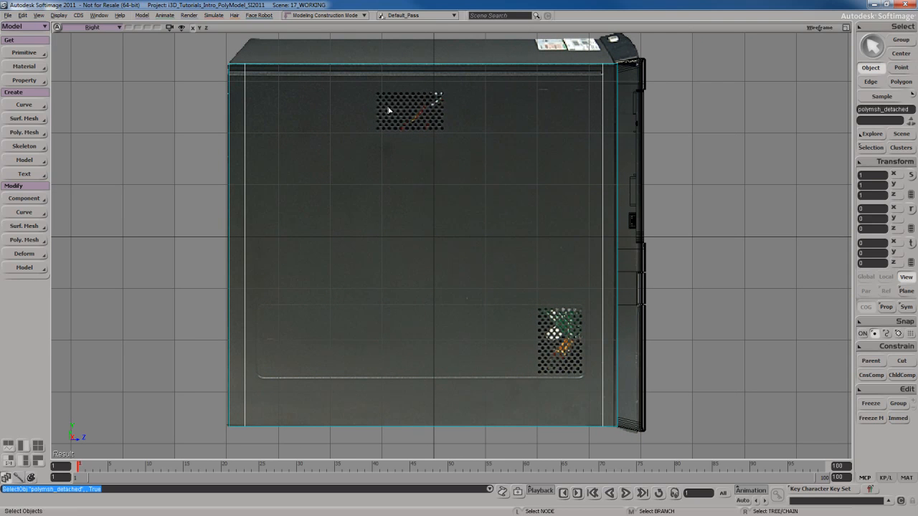
- Examine the vents and recessed panel outline on the plain side's reference image
{"action": "key", "text": "s"}
{"action": "left_click_drag", "start_coordinate": [470, 209], "coordinate": [467, 205]}
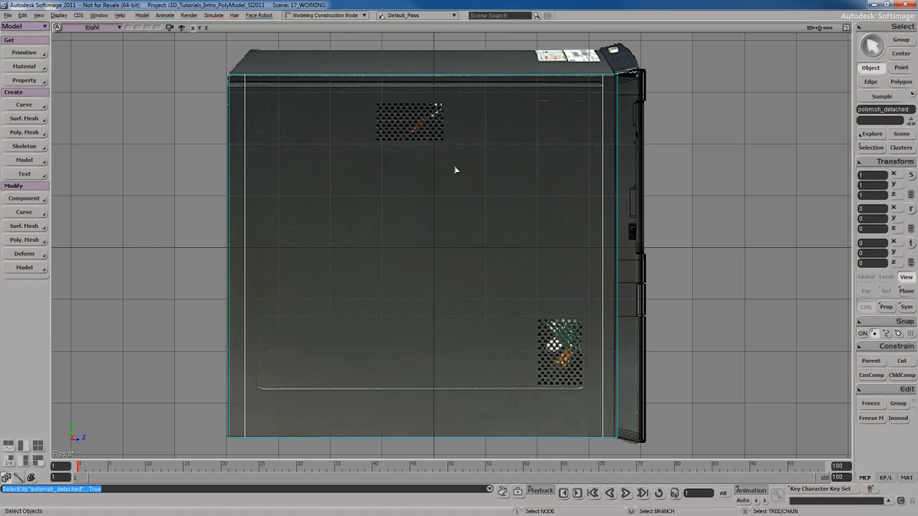
{"action": "key", "text": "F12"}
{"action": "left_click_drag", "start_coordinate": [628, 357], "coordinate": [571, 324]}
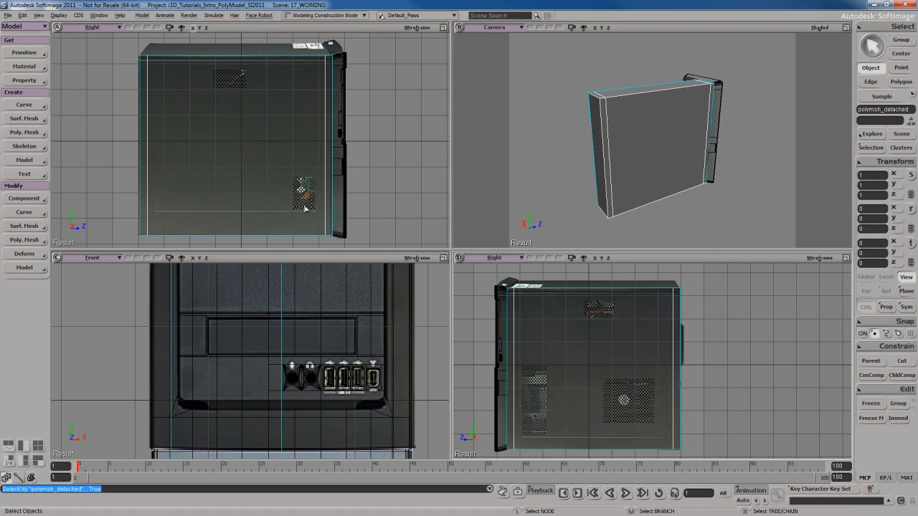
{"action": "key", "text": "F12"}
{"action": "key", "text": "s"}
{"action": "left_click_drag", "start_coordinate": [445, 309], "coordinate": [441, 268]}
{"action": "key", "text": "s"}
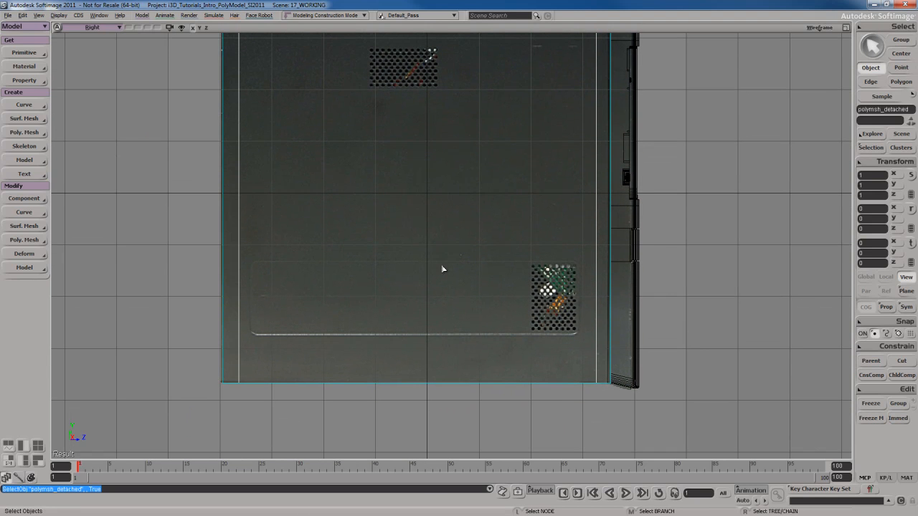
- Slice the large side polygon of polymsh_detached horizontally with the Knife tool, just below and above the recessed panel outline
{"action": "key", "text": "y"}
{"action": "left_click", "coordinate": [441, 295]}
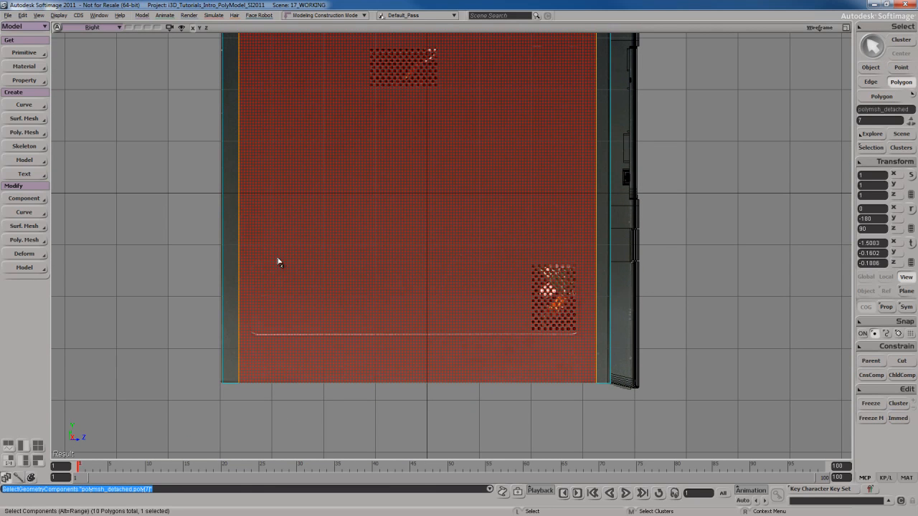
{"action": "key", "text": "s"}
{"action": "left_click_drag", "start_coordinate": [426, 315], "coordinate": [425, 308]}
{"action": "key", "text": "shift+k"}
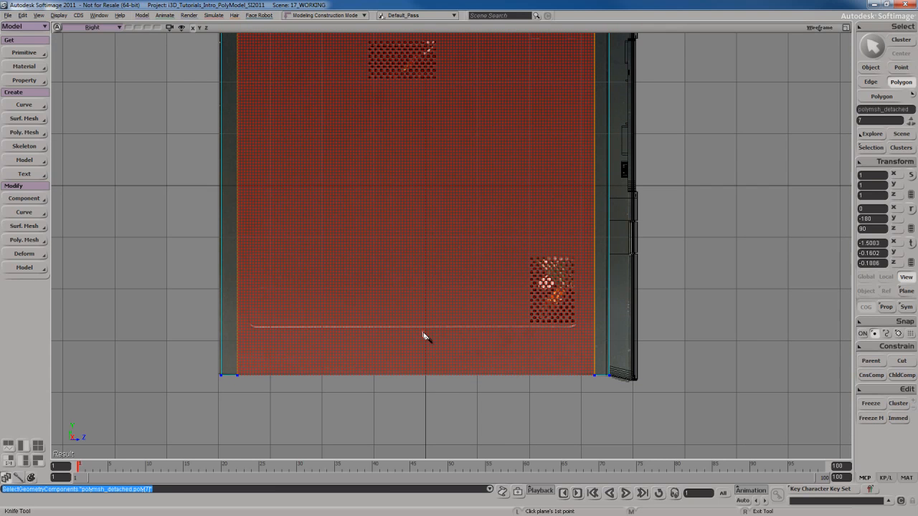
{"action": "left_click_drag", "start_coordinate": [423, 332], "coordinate": [456, 333]}
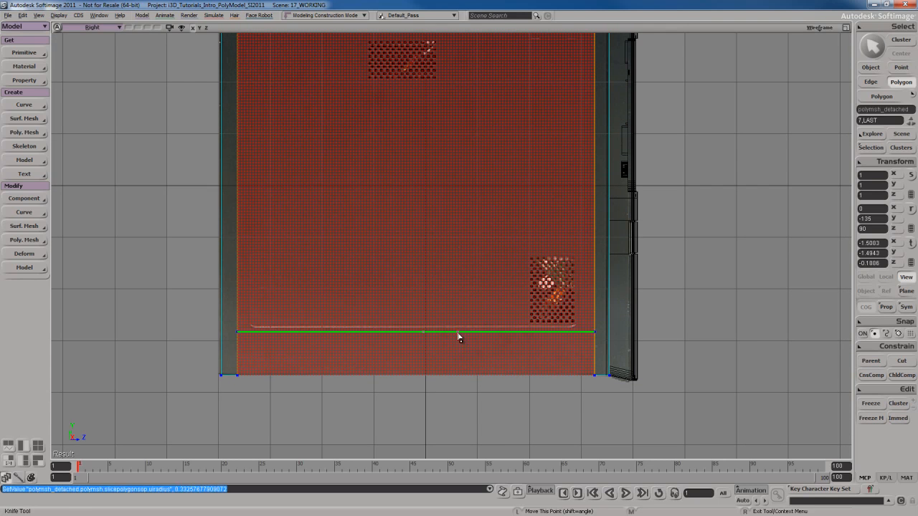
{"action": "left_click_drag", "start_coordinate": [423, 232], "coordinate": [445, 233]}
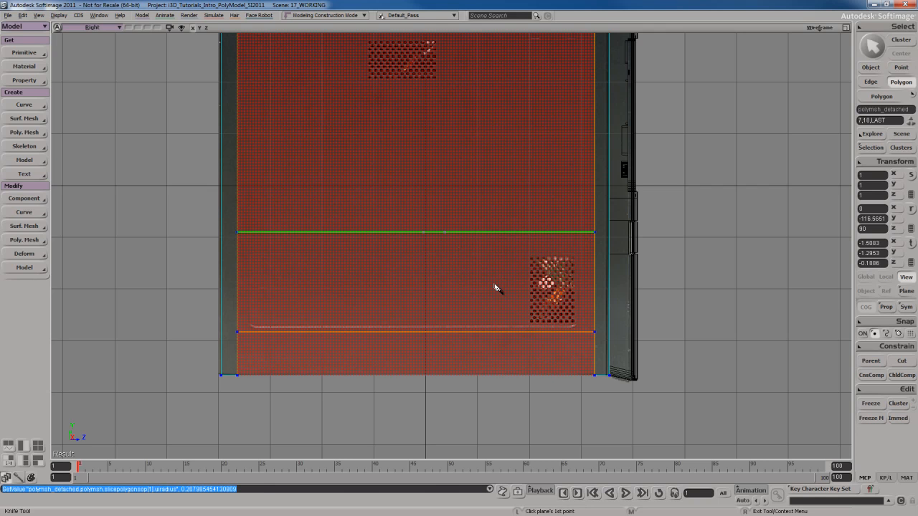
{"action": "key", "text": "Escape"}
- Slice the middle strip of polymsh_detached vertically with the Knife tool, just outside both ends of the recessed panel outline
{"action": "key", "text": "s"}
{"action": "left_click_drag", "start_coordinate": [488, 307], "coordinate": [469, 310]}
{"action": "key", "text": "u"}
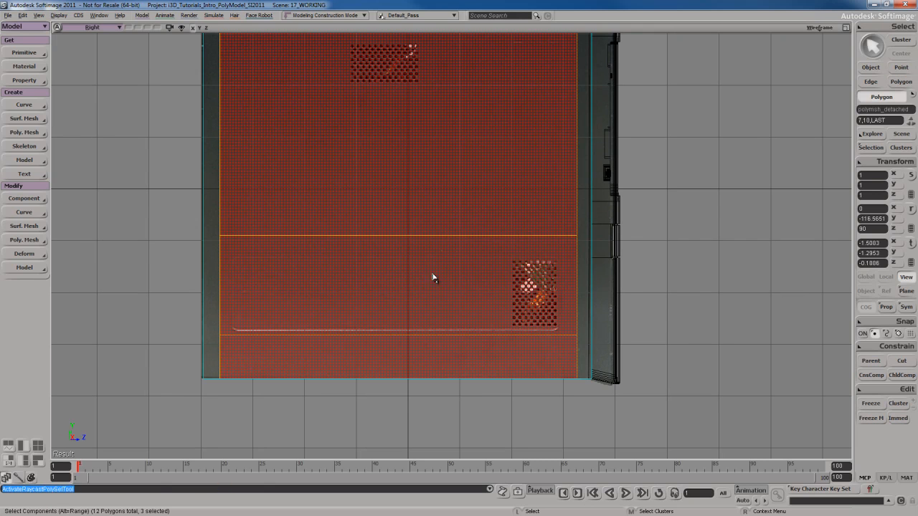
{"action": "left_click", "coordinate": [436, 282]}
{"action": "key", "text": "shift+k"}
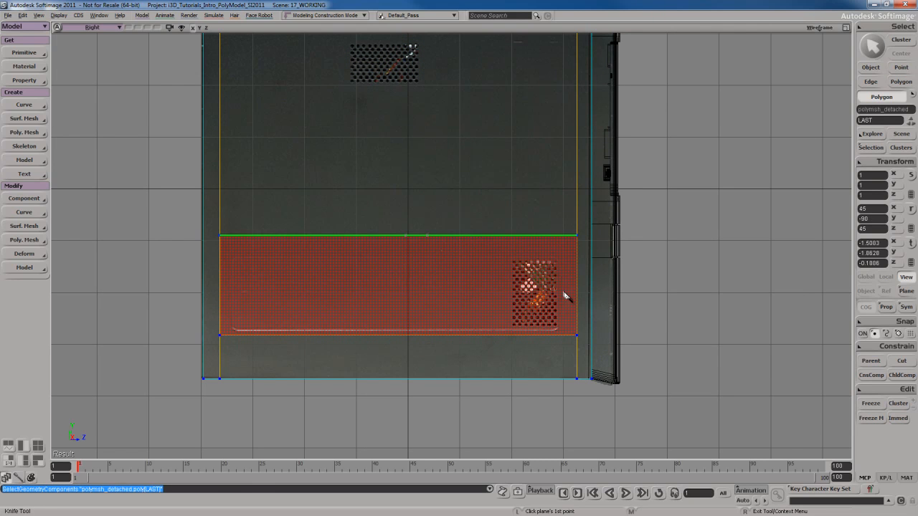
{"action": "left_click", "coordinate": [562, 282]}
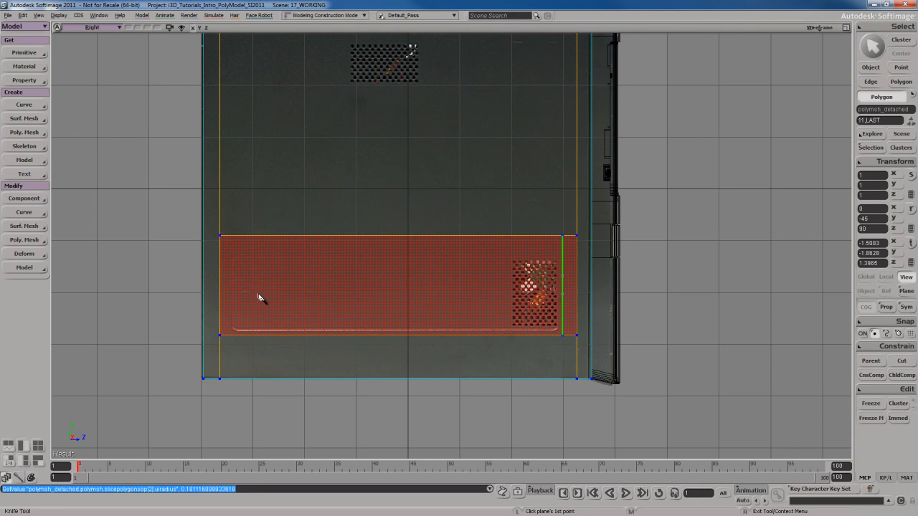
{"action": "left_click", "coordinate": [228, 278]}
{"action": "key", "text": "s"}
{"action": "scroll", "coordinate": [351, 297], "scroll_direction": "up", "scroll_amount": 2}
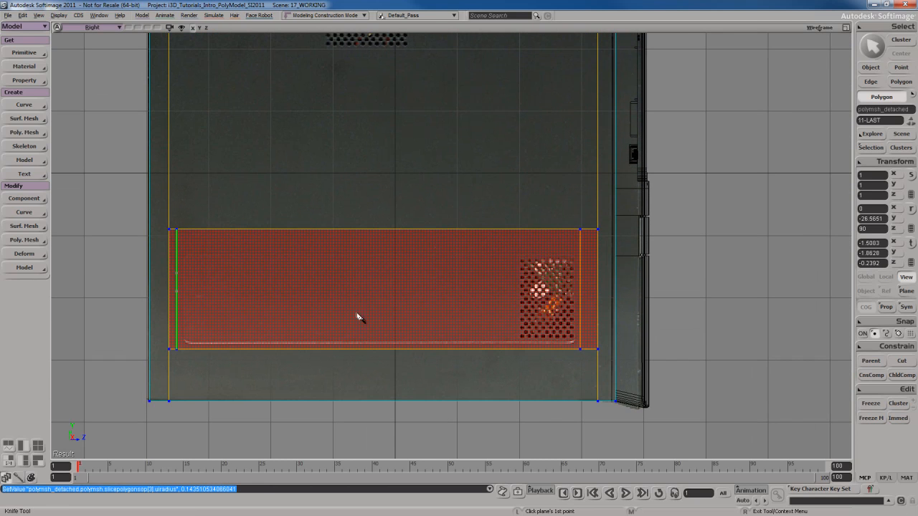
{"action": "right_click", "coordinate": [387, 308]}
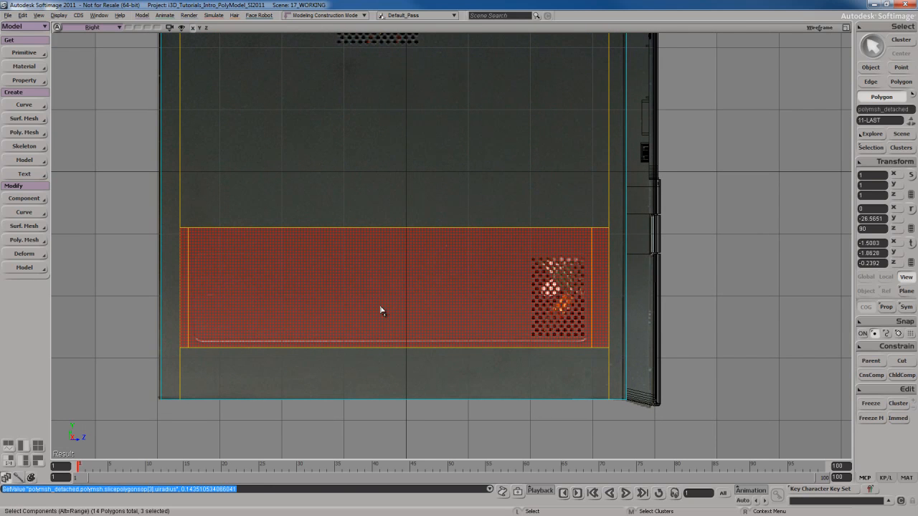
- Slice the polygon between the two vertical cuts horizontally with the Knife tool along the upper edge of the recessed panel
{"action": "key", "text": "shift+k"}
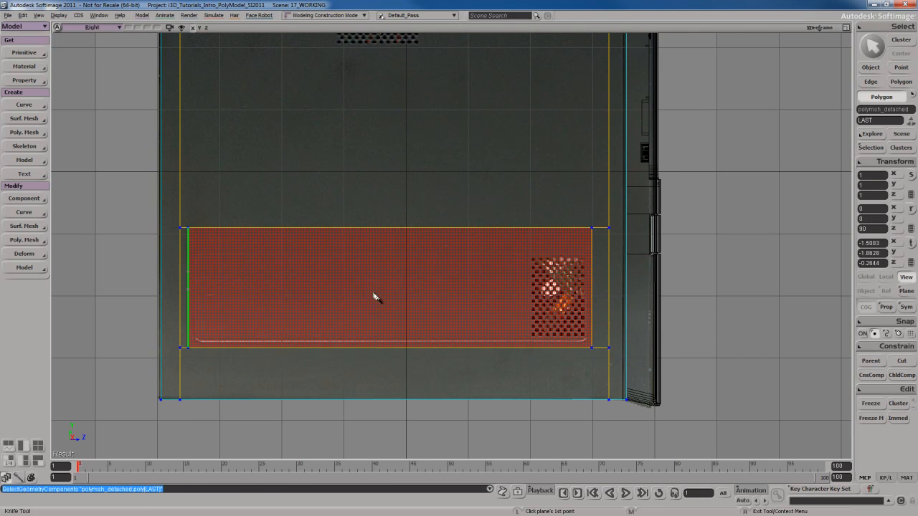
{"action": "left_click", "coordinate": [285, 253], "text": "shift"}
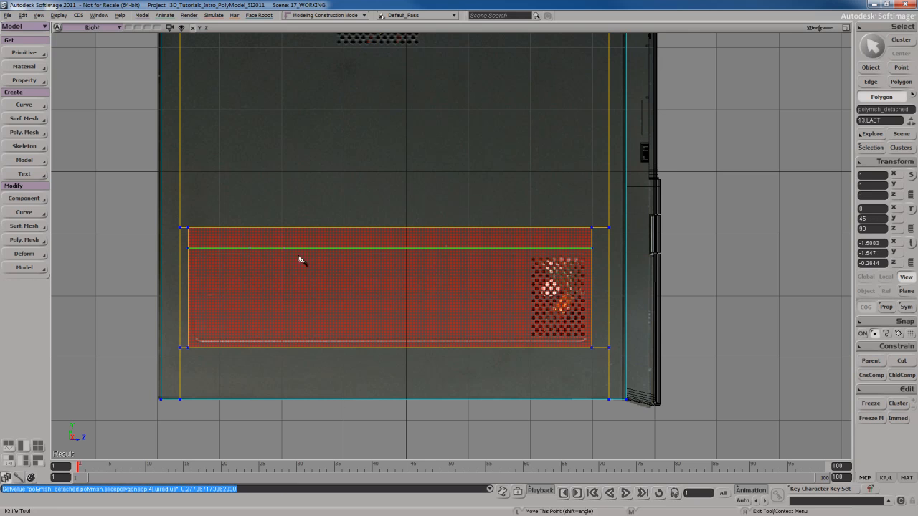
{"action": "right_click", "coordinate": [363, 292]}
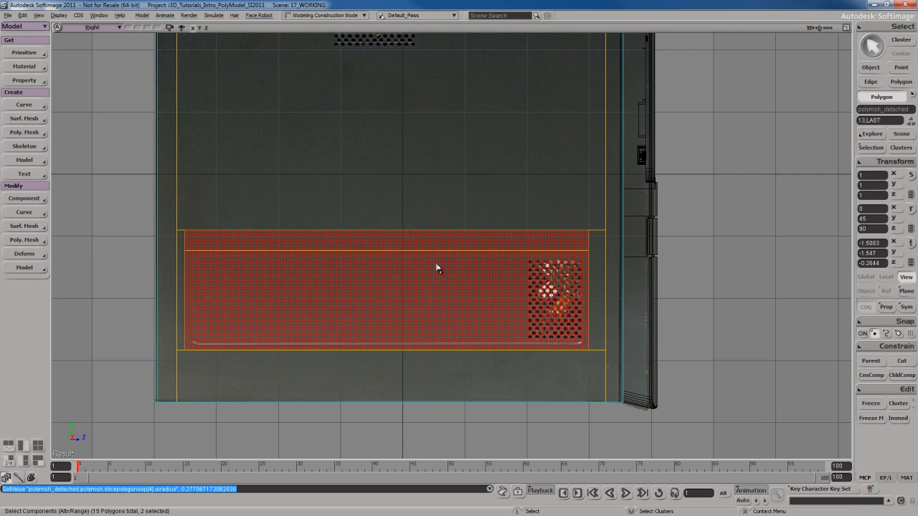
{"action": "key", "text": "s"}
{"action": "scroll", "coordinate": [406, 265], "scroll_direction": "up", "scroll_amount": 3}
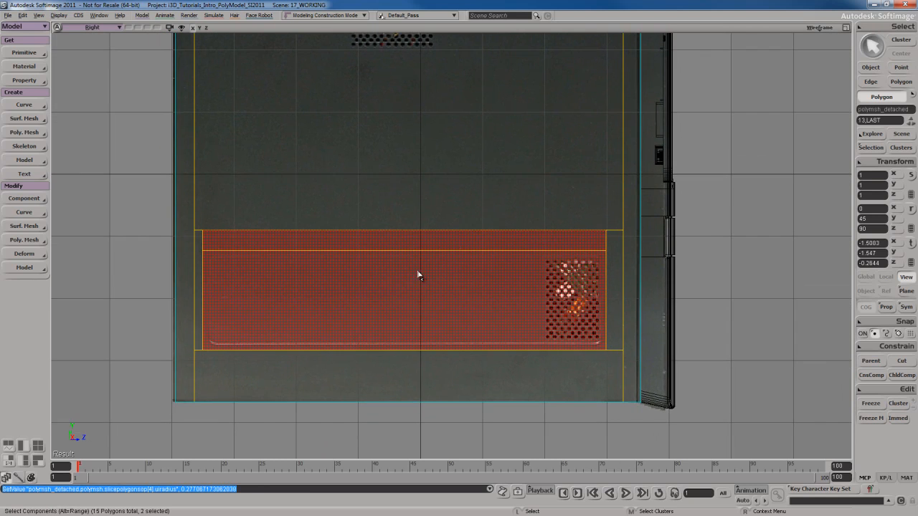
{"action": "left_click_drag", "start_coordinate": [425, 298], "coordinate": [447, 282]}
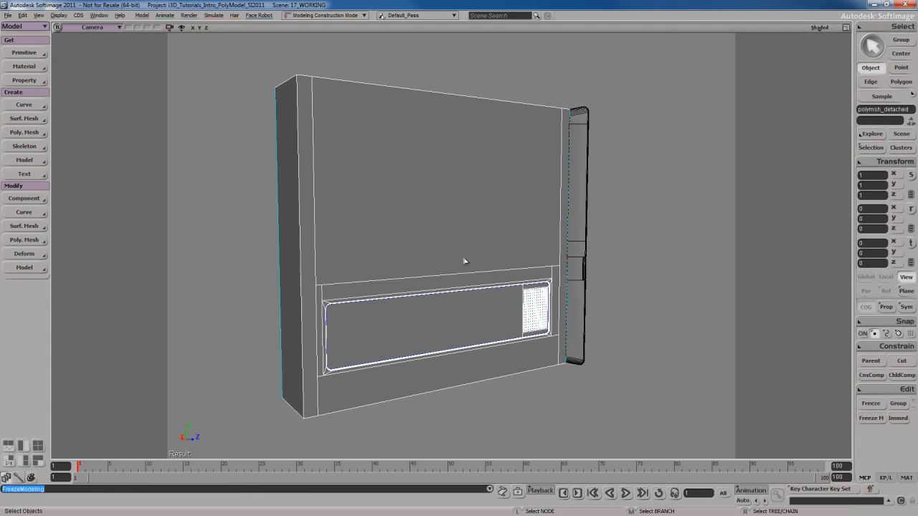
- Examine the modeled recessed panel and its vent on polymsh_detached from several angles in the Camera view
{"action": "key", "text": "s"}
{"action": "right_click_drag", "start_coordinate": [475, 252], "coordinate": [475, 296]}
{"action": "left_click_drag", "start_coordinate": [476, 297], "coordinate": [465, 264]}
{"action": "scroll", "coordinate": [467, 262], "scroll_direction": "up", "scroll_amount": 5}
{"action": "right_click_drag", "start_coordinate": [502, 233], "coordinate": [496, 266]}
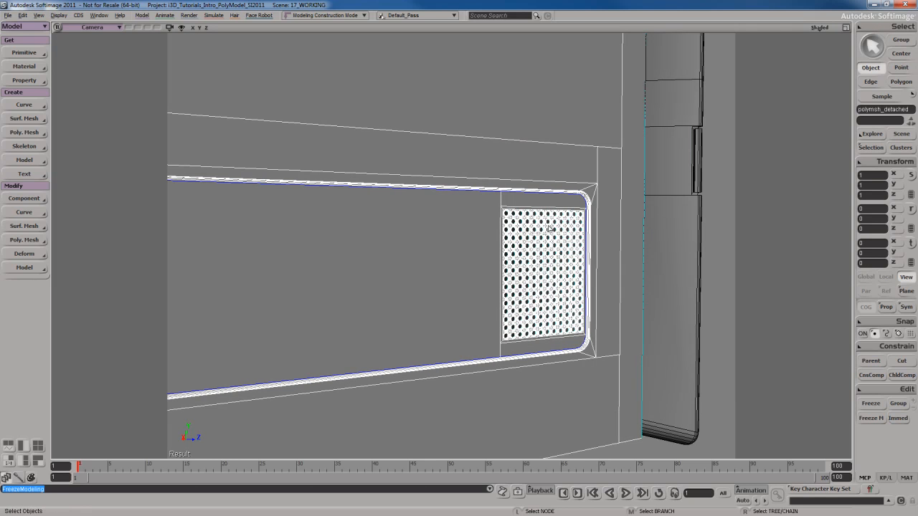
{"action": "key", "text": "s"}
{"action": "right_click_drag", "start_coordinate": [488, 330], "coordinate": [440, 327]}
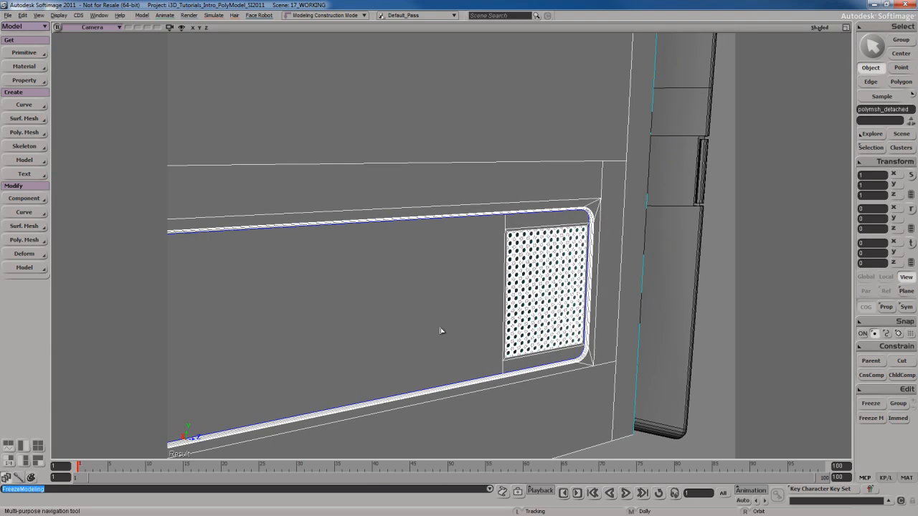
{"action": "scroll", "coordinate": [416, 320], "scroll_direction": "down", "scroll_amount": 5}
{"action": "left_click_drag", "start_coordinate": [416, 320], "coordinate": [484, 327]}
{"action": "right_click_drag", "start_coordinate": [483, 327], "coordinate": [554, 251]}
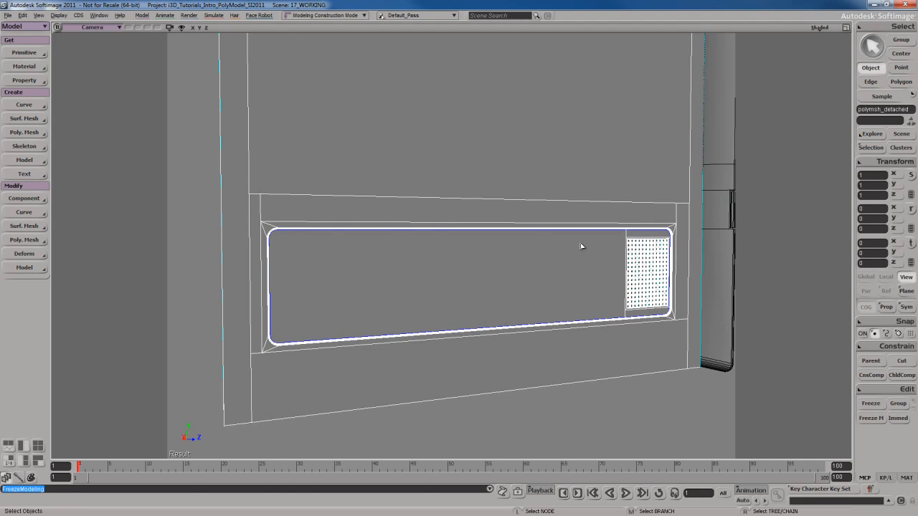
{"action": "scroll", "coordinate": [529, 274], "scroll_direction": "down", "scroll_amount": 10}
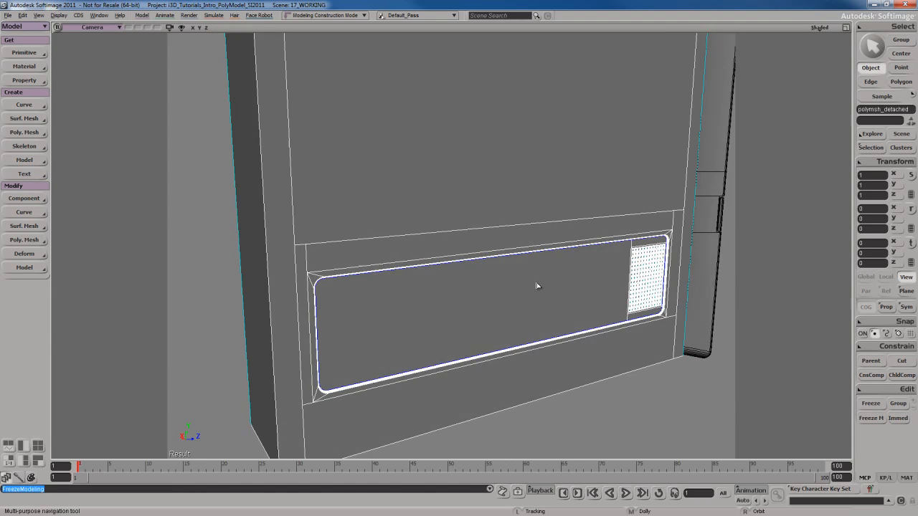
{"action": "key", "text": "s"}
{"action": "mouse_move", "coordinate": [502, 274]}
{"action": "right_mouse_down"}
{"action": "mouse_move", "coordinate": [497, 256]}
{"action": "mouse_move", "coordinate": [500, 272]}
{"action": "right_mouse_up"}
- Unhide Main_body from the scene explorer and select it from its vented side
{"action": "key", "text": "8"}
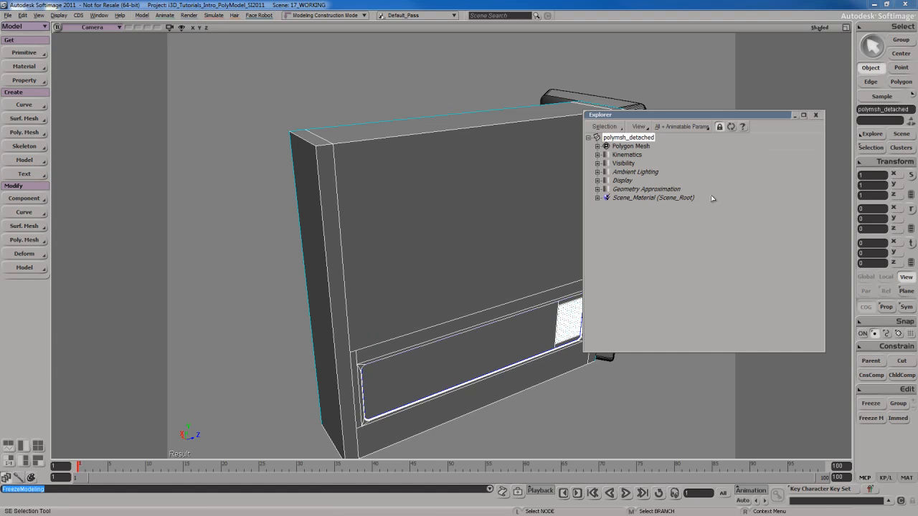
{"action": "left_click", "coordinate": [627, 180]}
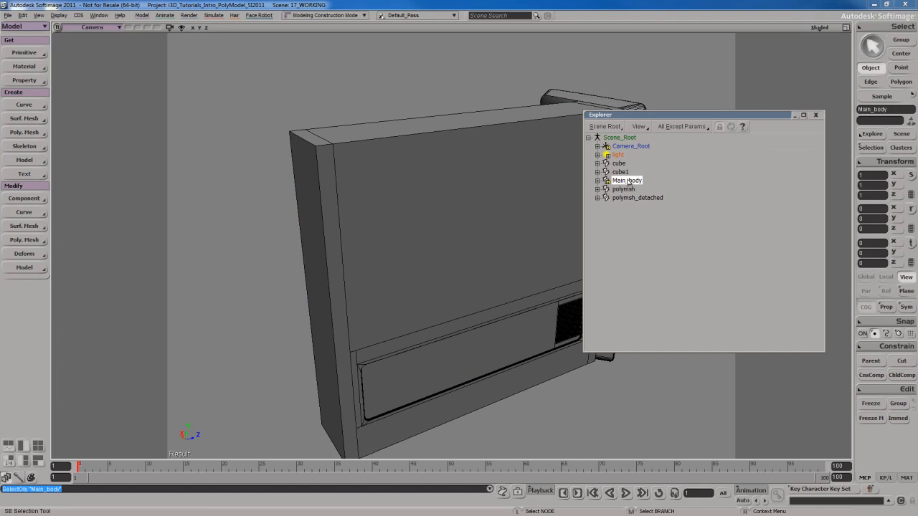
{"action": "key", "text": "h"}
{"action": "left_click", "coordinate": [816, 116]}
{"action": "key", "text": "s"}
{"action": "right_click_drag", "start_coordinate": [689, 187], "coordinate": [593, 164]}
{"action": "left_click_drag", "start_coordinate": [554, 215], "coordinate": [582, 225]}
{"action": "key", "text": "s"}
{"action": "right_click_drag", "start_coordinate": [582, 225], "coordinate": [445, 207]}
{"action": "left_click", "coordinate": [510, 211]}
{"action": "key", "text": "s"}
{"action": "left_click", "coordinate": [444, 208]}
{"action": "scroll", "coordinate": [467, 216], "scroll_direction": "up", "scroll_amount": 5}
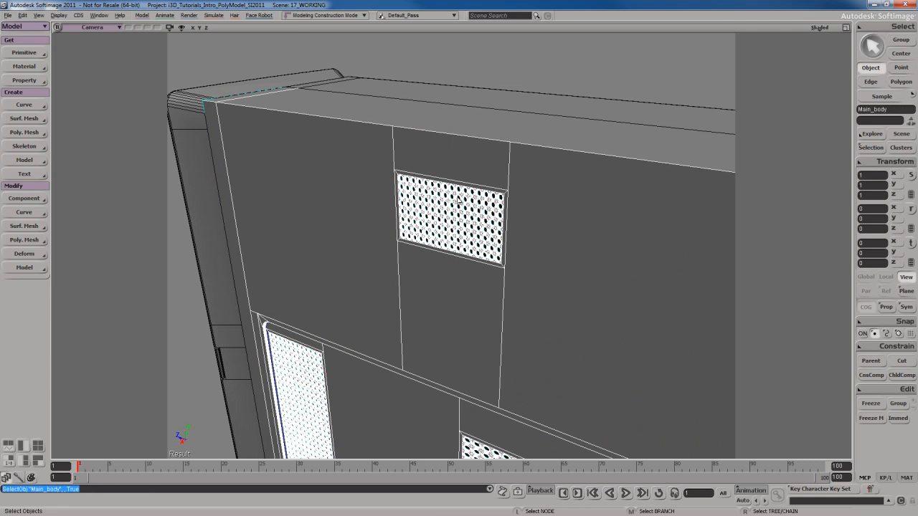
- Select all polygons of Main_body's upper vent, including its surrounding frame, in the reversed Right view
{"action": "key", "text": "s"}
{"action": "right_click_drag", "start_coordinate": [498, 240], "coordinate": [565, 248]}
{"action": "key", "text": "F12"}
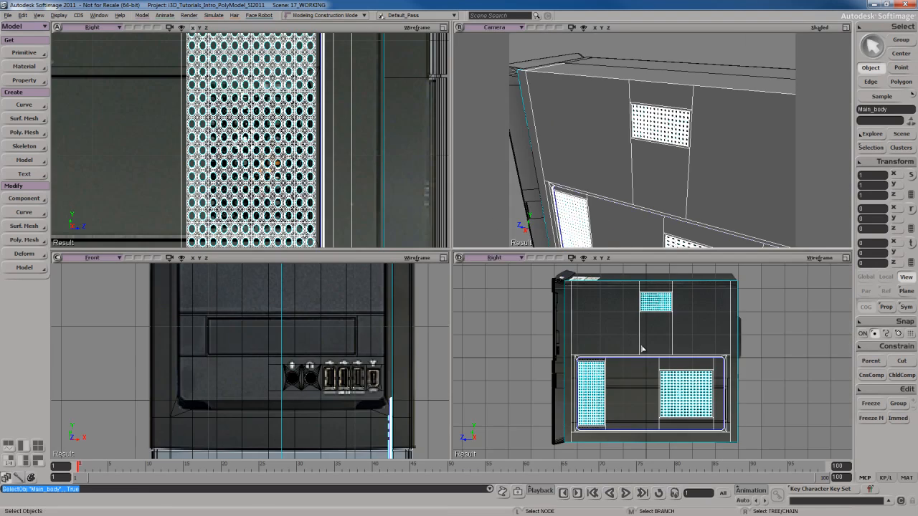
{"action": "key", "text": "F12"}
{"action": "key", "text": "s"}
{"action": "left_click_drag", "start_coordinate": [467, 176], "coordinate": [469, 310]}
{"action": "scroll", "coordinate": [486, 285], "scroll_direction": "up", "scroll_amount": 4}
{"action": "scroll", "coordinate": [486, 285], "scroll_direction": "up", "scroll_amount": 4}
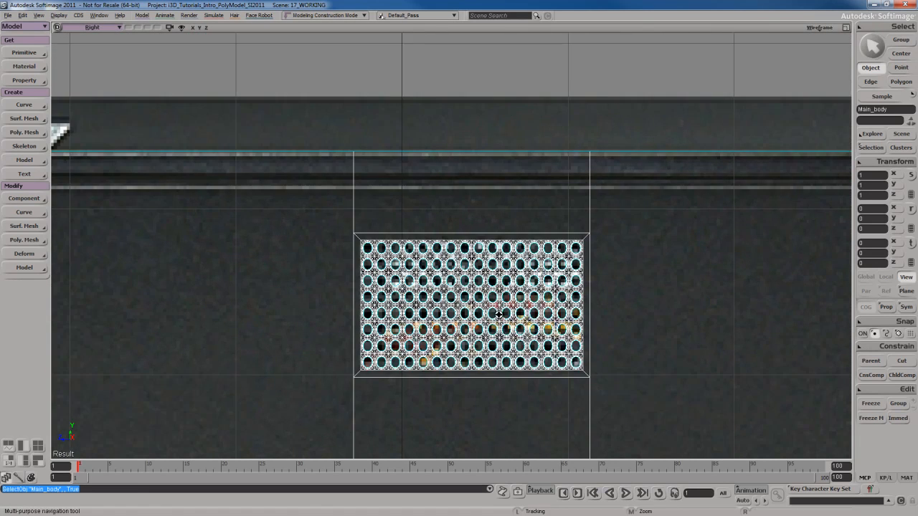
{"action": "key", "text": "u"}
{"action": "key", "text": "s"}
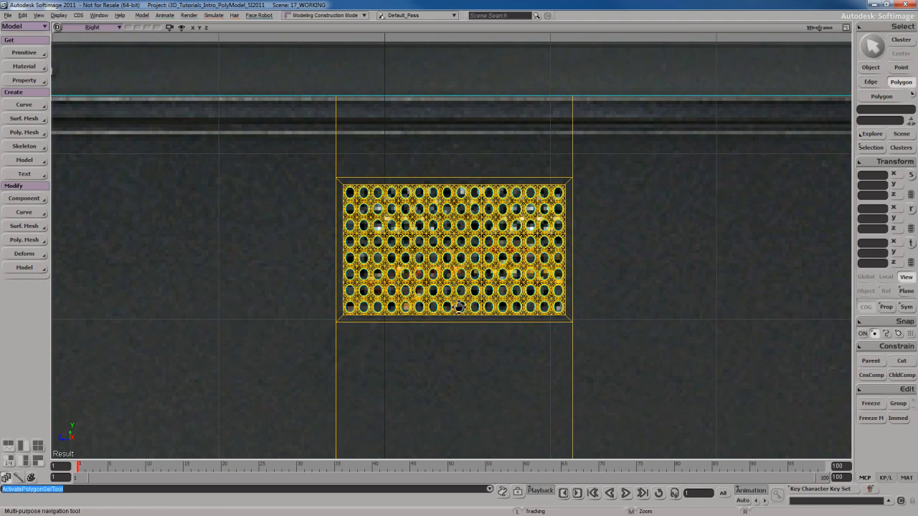
{"action": "left_click_drag", "start_coordinate": [500, 301], "coordinate": [504, 276]}
{"action": "left_click_drag", "start_coordinate": [401, 213], "coordinate": [590, 307]}
{"action": "key", "text": "F12"}
{"action": "key", "text": "F12"}
{"action": "scroll", "coordinate": [580, 307], "scroll_direction": "down", "scroll_amount": 4}
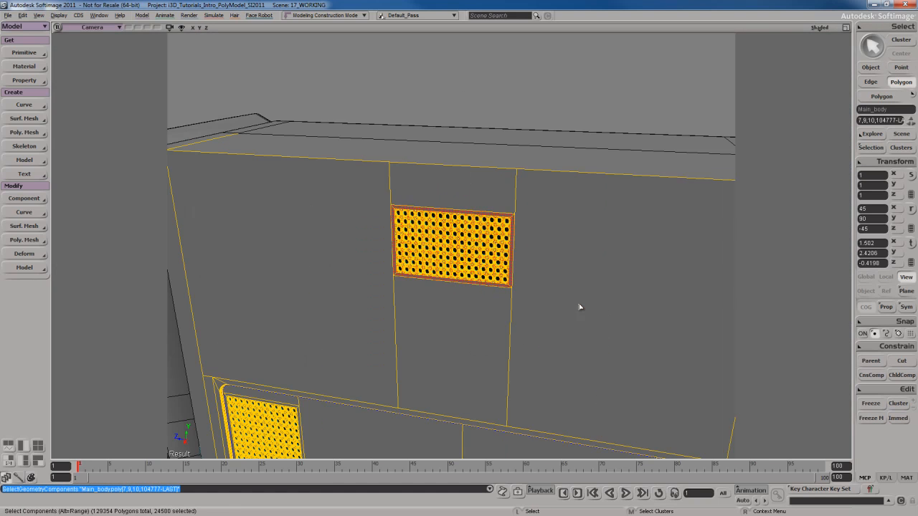
- Extract the selected upper vent polygons into a separate mesh, keeping the originals, and freeze the new mesh's modeling history
{"action": "middle_click", "coordinate": [817, 29]}
{"action": "key", "text": "s"}
{"action": "mouse_move", "coordinate": [596, 270]}
{"action": "right_mouse_down"}
{"action": "mouse_move", "coordinate": [541, 279]}
{"action": "mouse_move", "coordinate": [612, 279]}
{"action": "right_mouse_up"}
{"action": "scroll", "coordinate": [466, 256], "scroll_direction": "up", "scroll_amount": 4}
{"action": "scroll", "coordinate": [466, 256], "scroll_direction": "down", "scroll_amount": 3}
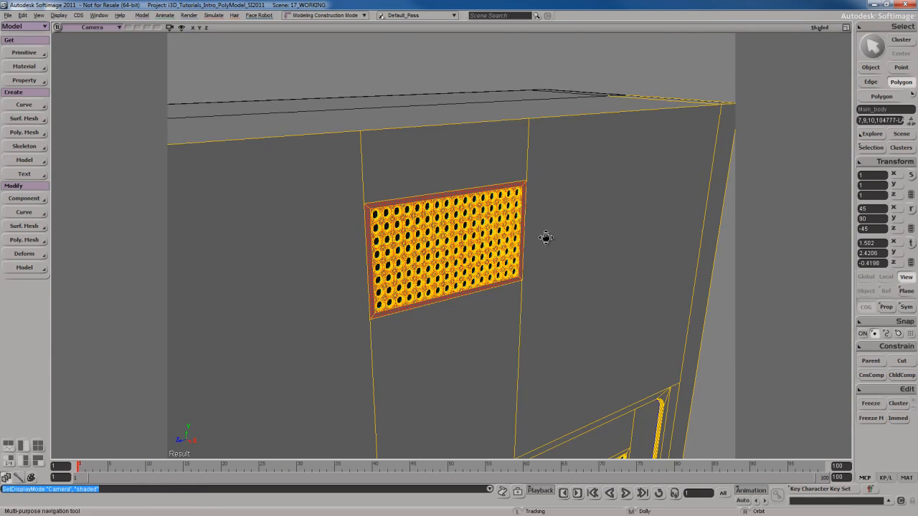
{"action": "right_click", "coordinate": [494, 209]}
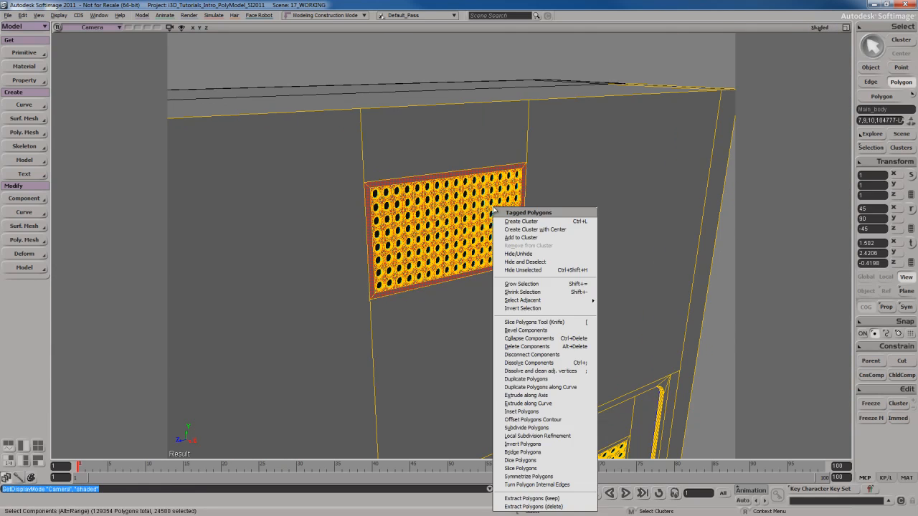
{"action": "left_click", "coordinate": [534, 499]}
{"action": "right_click_drag", "start_coordinate": [522, 334], "coordinate": [515, 304]}
{"action": "scroll", "coordinate": [537, 290], "scroll_direction": "down", "scroll_amount": 5}
{"action": "left_click_drag", "start_coordinate": [539, 289], "coordinate": [526, 316]}
{"action": "right_click_drag", "start_coordinate": [526, 315], "coordinate": [594, 353]}
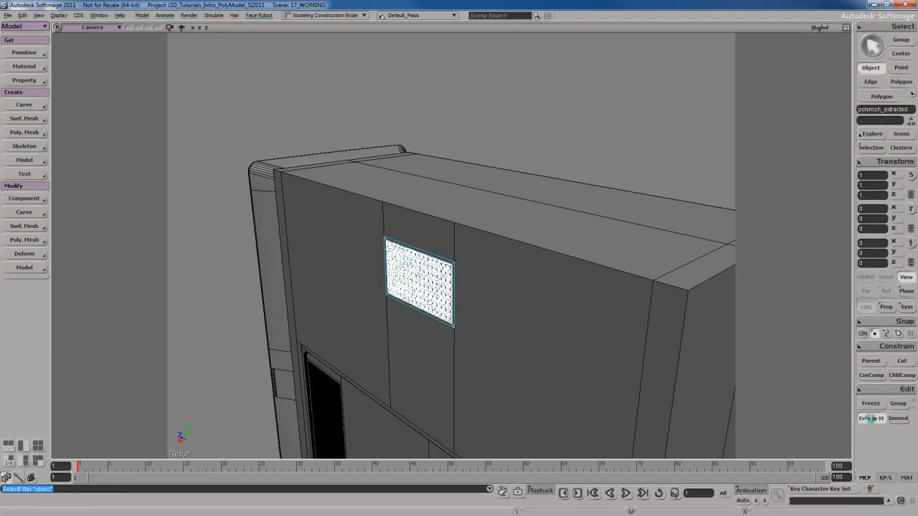
- Move the extracted vent along X through the case until it sits outside the plain side
{"action": "right_click_drag", "start_coordinate": [506, 294], "coordinate": [515, 321]}
{"action": "key", "text": "v"}
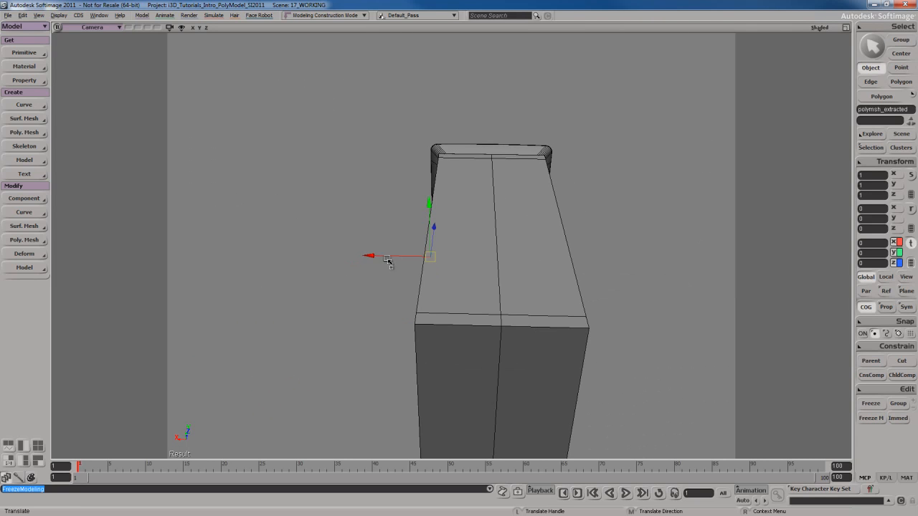
{"action": "left_click_drag", "start_coordinate": [470, 262], "coordinate": [549, 266]}
{"action": "right_click_drag", "start_coordinate": [549, 266], "coordinate": [495, 286]}
{"action": "scroll", "coordinate": [537, 285], "scroll_direction": "up", "scroll_amount": 6}
- Rotate the extracted vent to -180 degrees about Y and move it along X to -1.1061, near the plain side
{"action": "key", "text": "c"}
{"action": "left_click_drag", "start_coordinate": [473, 268], "coordinate": [410, 268]}
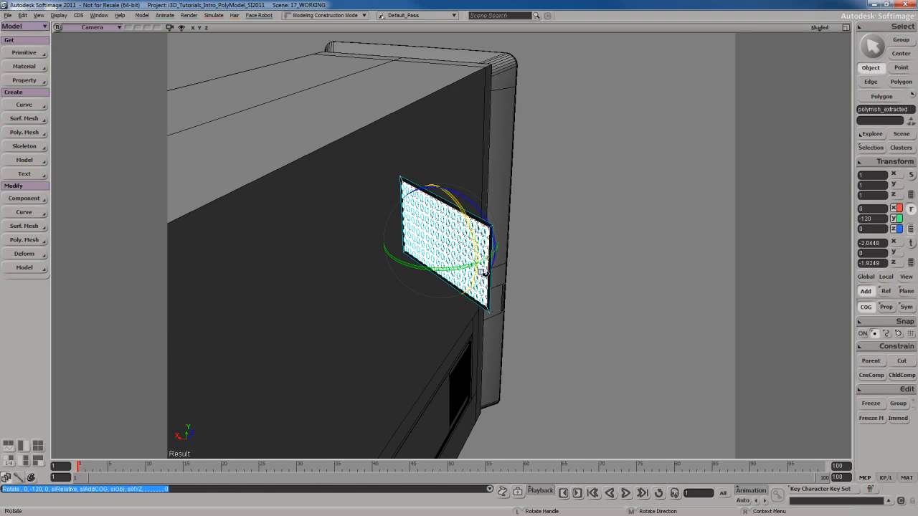
{"action": "left_click_drag", "start_coordinate": [491, 262], "coordinate": [440, 268]}
{"action": "key", "text": "s"}
{"action": "right_click_drag", "start_coordinate": [476, 327], "coordinate": [493, 344]}
{"action": "key", "text": "v"}
{"action": "left_click_drag", "start_coordinate": [483, 273], "coordinate": [502, 275]}
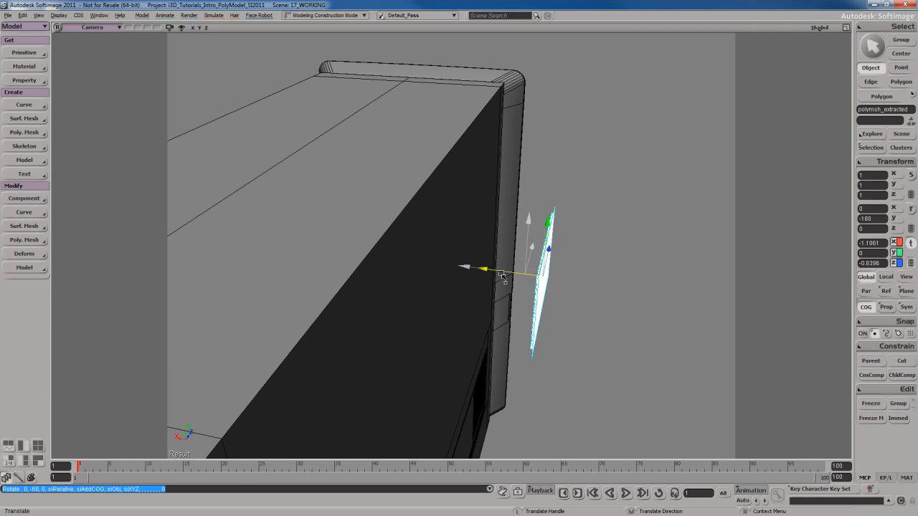
- Select all the case meshes, freeze their modeling history and save the scene
{"action": "key", "text": "space"}
{"action": "key", "text": "s"}
{"action": "right_click_drag", "start_coordinate": [498, 348], "coordinate": [501, 302]}
{"action": "left_click", "coordinate": [497, 274]}
{"action": "key", "text": "s"}
{"action": "left_click_drag", "start_coordinate": [582, 197], "coordinate": [310, 287]}
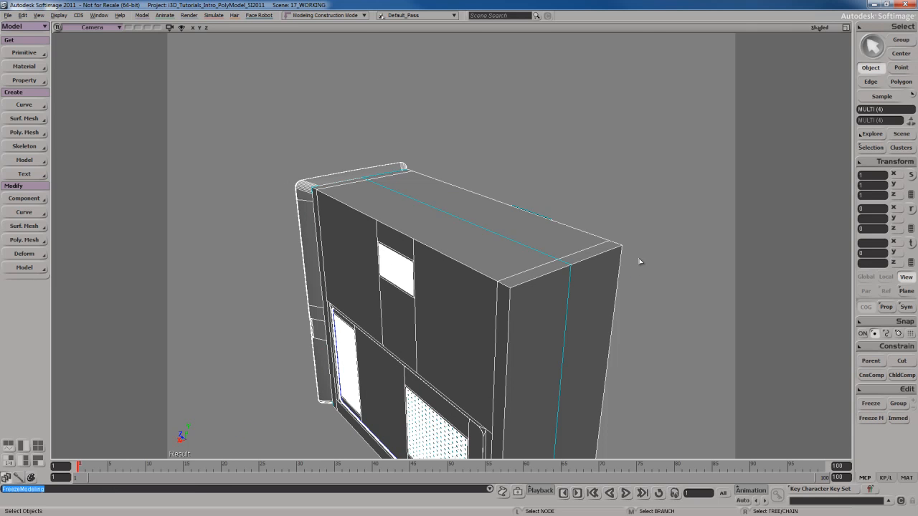
{"action": "left_click_drag", "start_coordinate": [653, 262], "coordinate": [656, 269]}
{"action": "key", "text": "s"}
{"action": "right_click_drag", "start_coordinate": [647, 285], "coordinate": [601, 293]}
{"action": "key", "text": "ctrl+s"}
- Select only the vented half, Main_body, and hide it again
{"action": "key", "text": "s"}
{"action": "mouse_move", "coordinate": [480, 313]}
{"action": "right_mouse_down"}
{"action": "mouse_move", "coordinate": [495, 322]}
{"action": "mouse_move", "coordinate": [482, 309]}
{"action": "mouse_move", "coordinate": [524, 312]}
{"action": "mouse_move", "coordinate": [489, 306]}
{"action": "mouse_move", "coordinate": [471, 286]}
{"action": "mouse_move", "coordinate": [467, 308]}
{"action": "mouse_move", "coordinate": [516, 304]}
{"action": "mouse_move", "coordinate": [476, 317]}
{"action": "right_mouse_up"}
{"action": "left_click", "coordinate": [442, 270]}
{"action": "right_click_drag", "start_coordinate": [442, 269], "coordinate": [456, 314]}
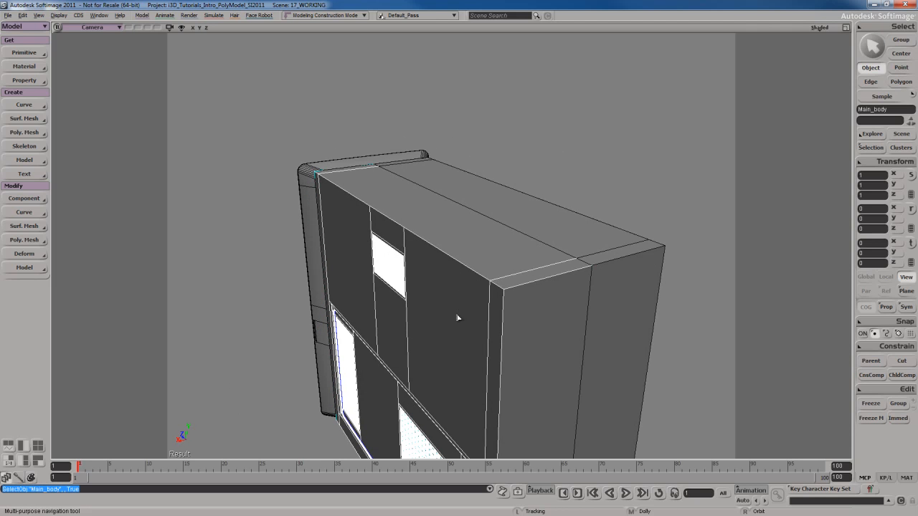
{"action": "middle_click_drag", "start_coordinate": [456, 303], "coordinate": [461, 297]}
{"action": "left_click_drag", "start_coordinate": [461, 297], "coordinate": [457, 300]}
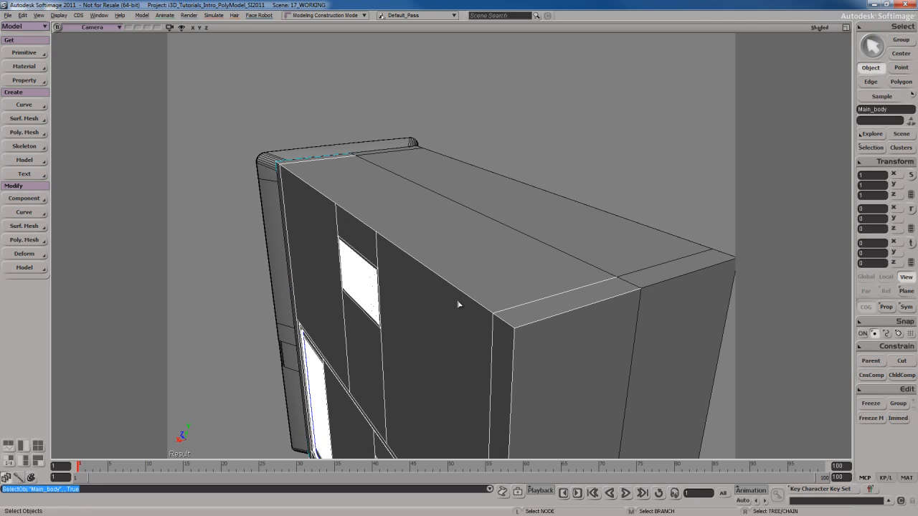
{"action": "key", "text": "h"}
{"action": "right_click_drag", "start_coordinate": [458, 301], "coordinate": [473, 307]}
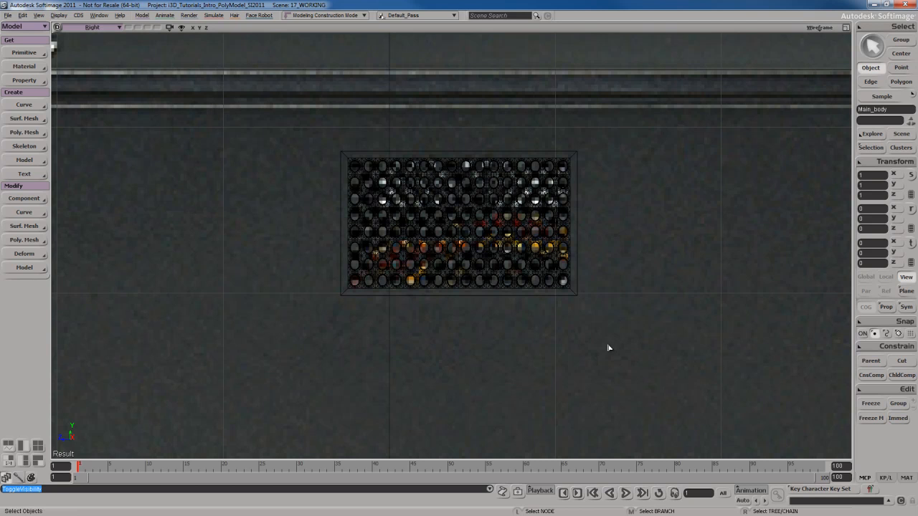
- Move the extracted vent along Z to -0.881 to line it up with the upper vent in the plain side's reference image
{"action": "scroll", "coordinate": [504, 370], "scroll_direction": "down", "scroll_amount": 5}
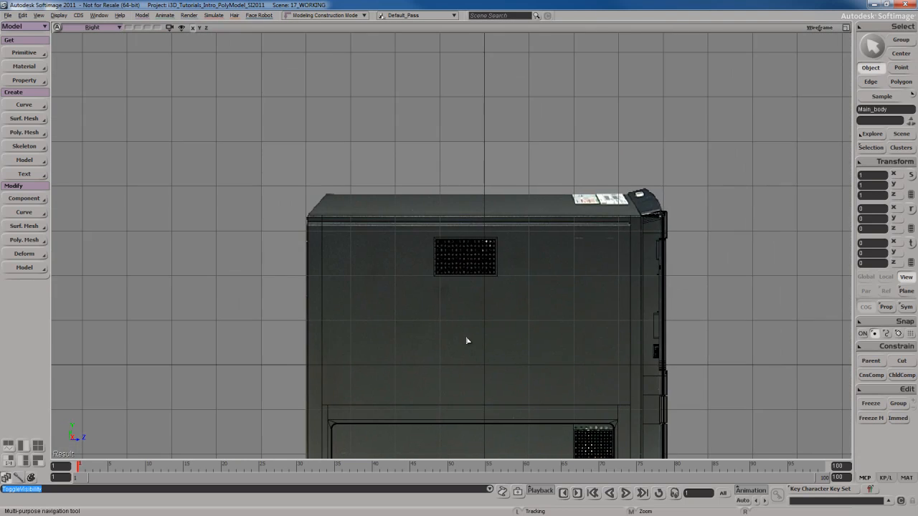
{"action": "scroll", "coordinate": [466, 337], "scroll_direction": "up", "scroll_amount": 4}
{"action": "left_click", "coordinate": [509, 309]}
{"action": "left_click_drag", "start_coordinate": [510, 314], "coordinate": [453, 302]}
{"action": "key", "text": "v"}
{"action": "mouse_move", "coordinate": [553, 296]}
{"action": "left_mouse_down"}
{"action": "mouse_move", "coordinate": [371, 291]}
{"action": "mouse_move", "coordinate": [549, 307]}
{"action": "left_mouse_up"}
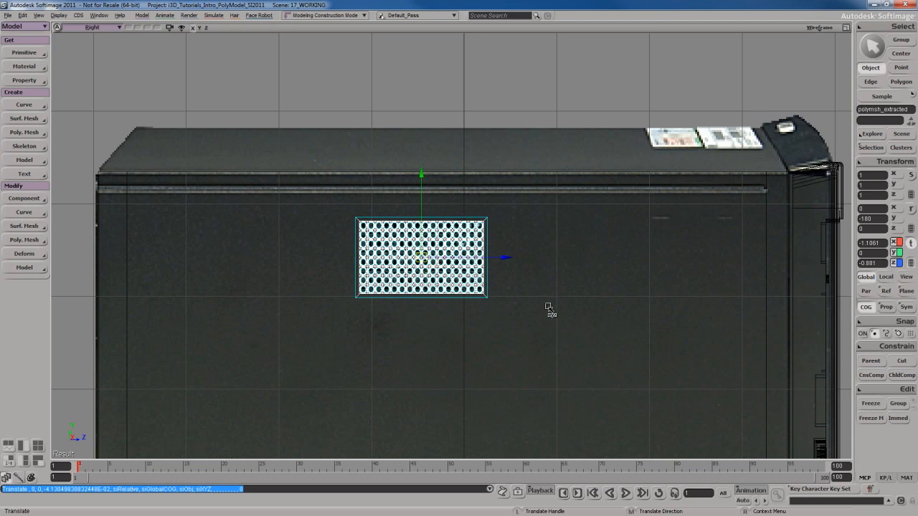
- Select the large upper polygon of the plain side mesh, behind the extracted vent
{"action": "scroll", "coordinate": [549, 307], "scroll_direction": "down", "scroll_amount": 3}
{"action": "scroll", "coordinate": [478, 307], "scroll_direction": "up", "scroll_amount": 5}
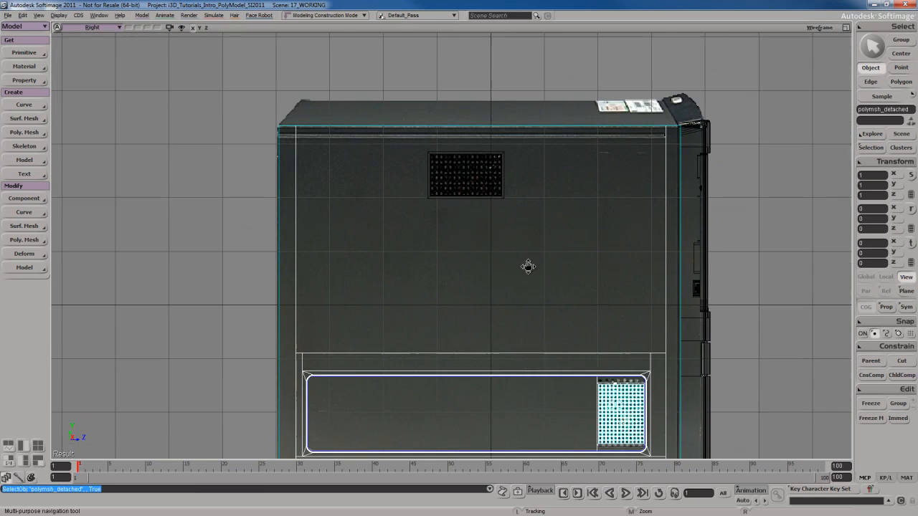
{"action": "left_click_drag", "start_coordinate": [527, 267], "coordinate": [522, 301]}
{"action": "left_click_drag", "start_coordinate": [533, 180], "coordinate": [515, 268]}
{"action": "key", "text": "u"}
{"action": "left_click", "coordinate": [508, 299]}
{"action": "key", "text": "s"}
{"action": "scroll", "coordinate": [515, 283], "scroll_direction": "up", "scroll_amount": 2}
{"action": "key", "text": "s"}
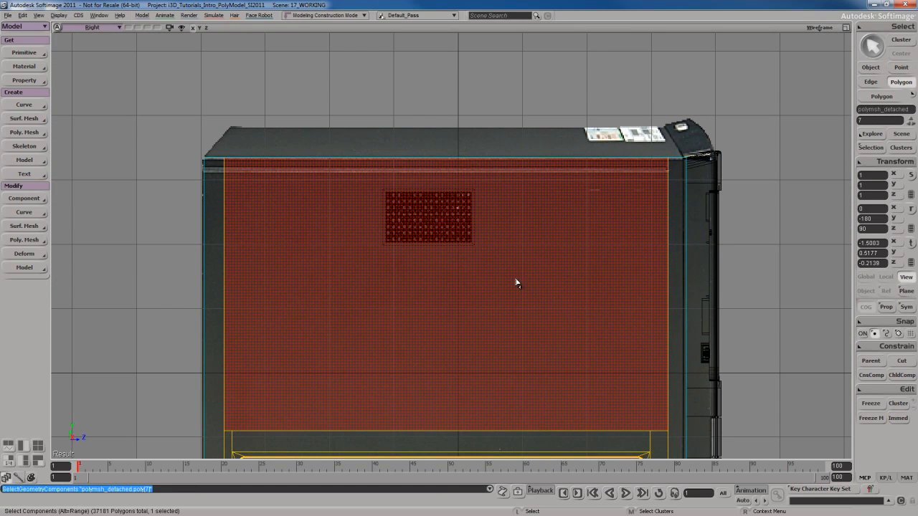
- Slice the selected polygon with two horizontal Knife cuts, one just above and one just below the extracted vent
{"action": "key", "text": "shift+k"}
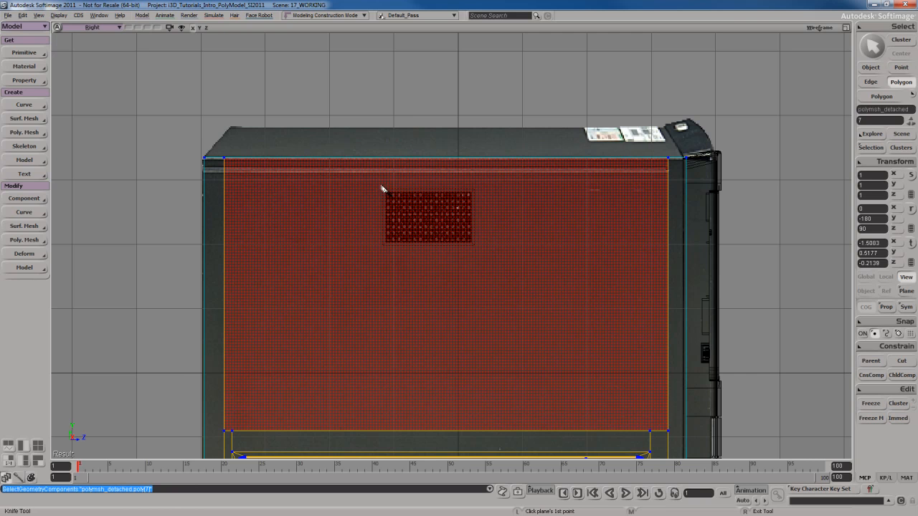
{"action": "left_click_drag", "start_coordinate": [387, 181], "coordinate": [389, 210]}
{"action": "scroll", "coordinate": [389, 210], "scroll_direction": "up", "scroll_amount": 5}
{"action": "left_click", "coordinate": [277, 174]}
{"action": "left_click", "coordinate": [453, 176], "text": "shift"}
{"action": "key", "text": "s"}
{"action": "scroll", "coordinate": [442, 242], "scroll_direction": "down", "scroll_amount": 3}
{"action": "left_click_drag", "start_coordinate": [442, 243], "coordinate": [451, 219]}
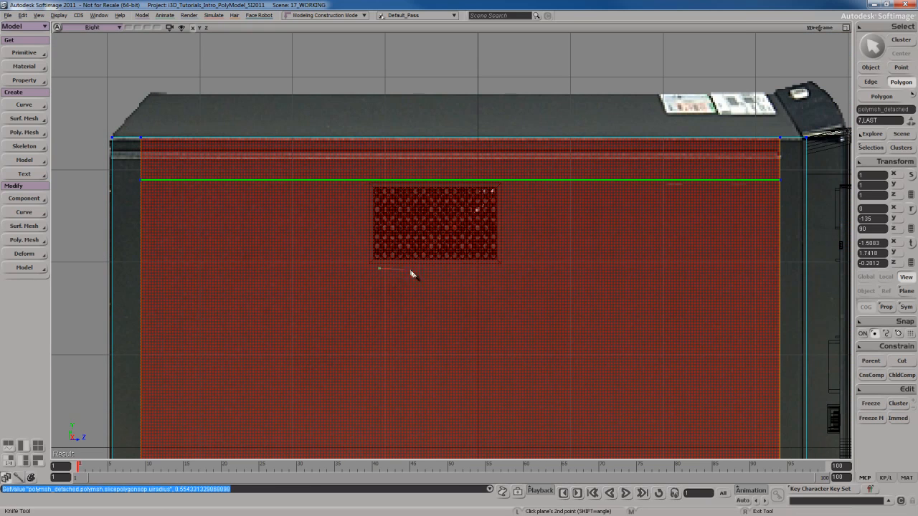
{"action": "left_click", "coordinate": [520, 282], "text": "shift"}
{"action": "scroll", "coordinate": [519, 280], "scroll_direction": "up", "scroll_amount": 2}
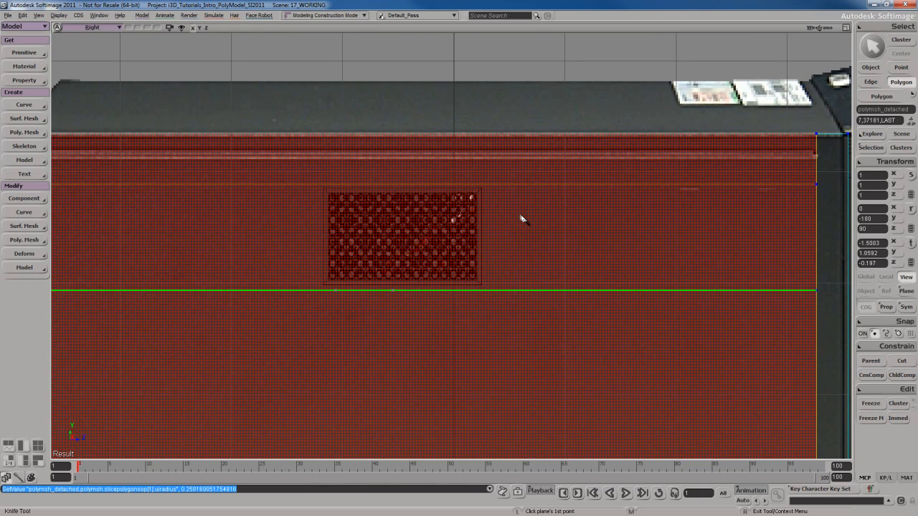
- Select only the horizontal strip behind the vent and slice it vertically with the Knife tool just beyond both vent edges
{"action": "key", "text": "u"}
{"action": "left_click", "coordinate": [515, 266]}
{"action": "key", "text": "shift+k"}
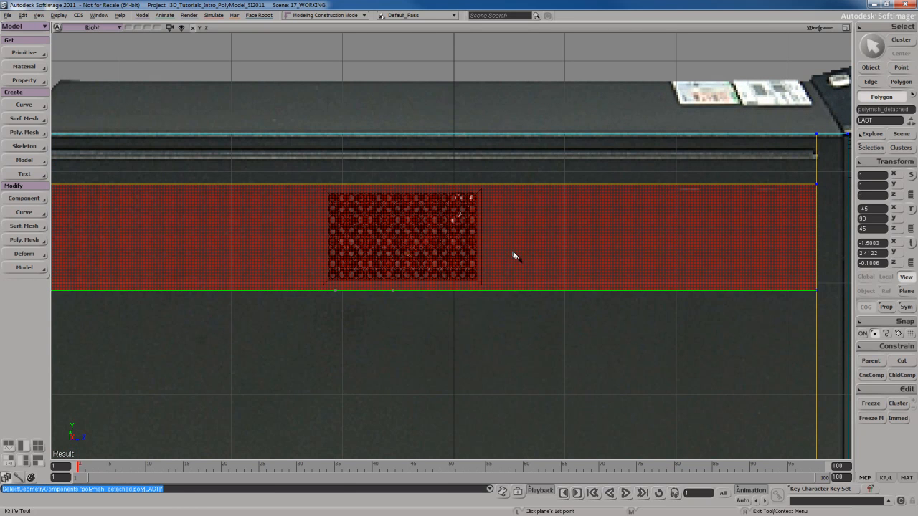
{"action": "left_click", "coordinate": [486, 199], "text": "shift"}
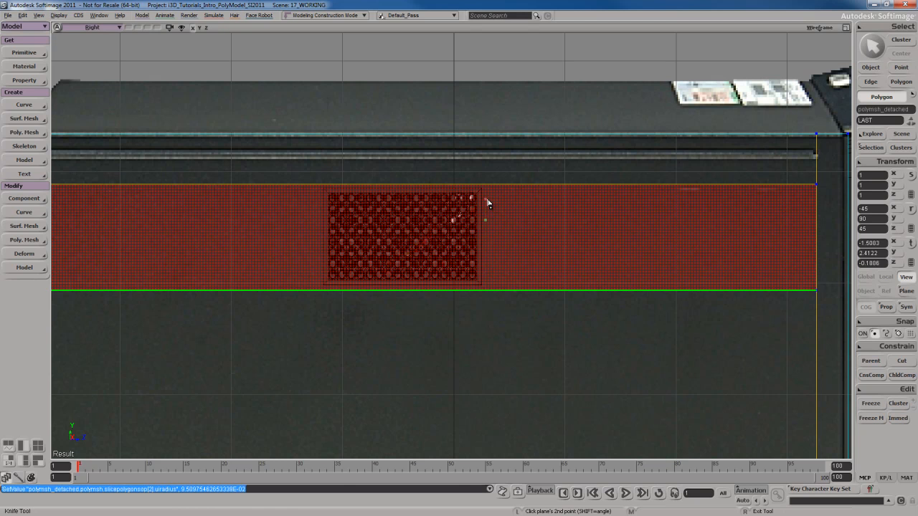
{"action": "left_click", "coordinate": [319, 195], "text": "shift"}
{"action": "key", "text": "s"}
{"action": "left_click_drag", "start_coordinate": [414, 247], "coordinate": [429, 257]}
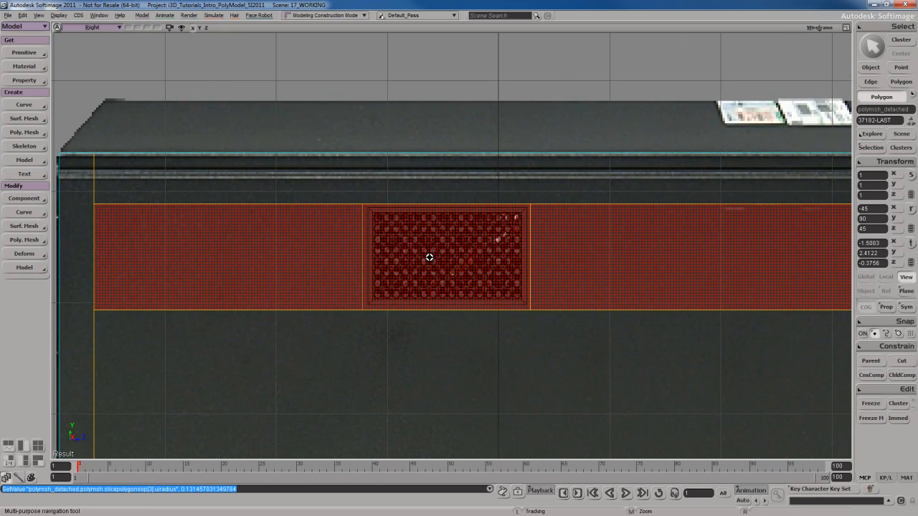
- Delete the middle polygon of the sliced strip to open a hole for the vent in the plain side
{"action": "scroll", "coordinate": [429, 257], "scroll_direction": "up", "scroll_amount": 3}
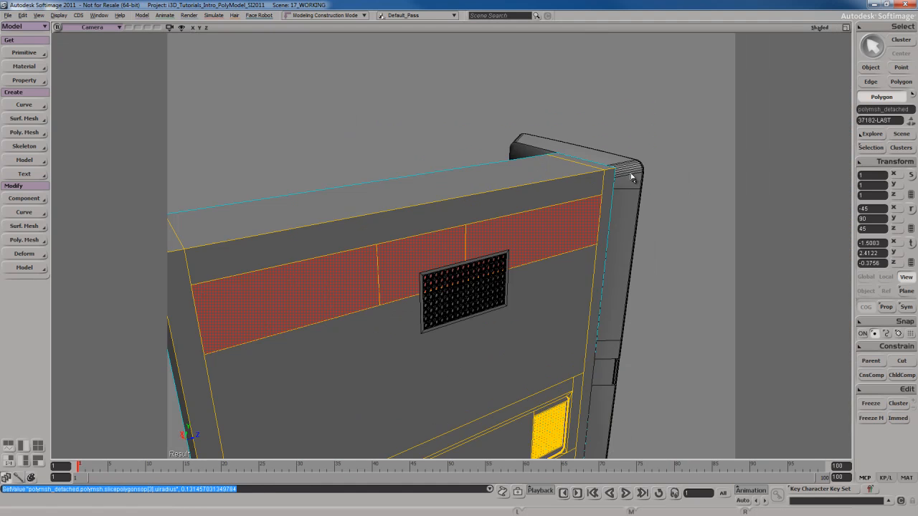
{"action": "key", "text": "s"}
{"action": "mouse_move", "coordinate": [470, 276]}
{"action": "right_mouse_down"}
{"action": "mouse_move", "coordinate": [496, 279]}
{"action": "mouse_move", "coordinate": [509, 269]}
{"action": "right_mouse_up"}
{"action": "left_click", "coordinate": [452, 265]}
{"action": "right_click_drag", "start_coordinate": [451, 265], "coordinate": [479, 271]}
{"action": "key", "text": "Delete"}
- Select the extracted vent mesh and place its move manipulator on the vent frame's upper rear corner
{"action": "key", "text": "s"}
{"action": "key", "text": "space"}
{"action": "left_click", "coordinate": [571, 218]}
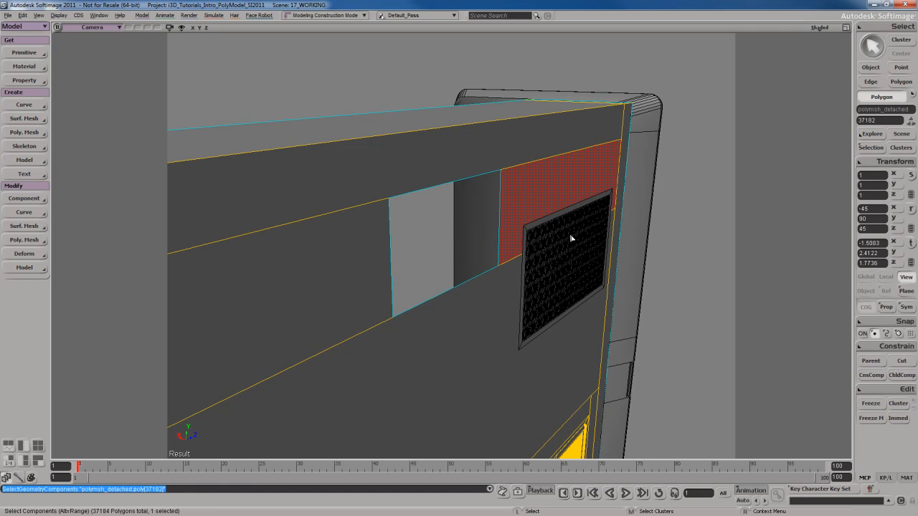
{"action": "key", "text": "space"}
{"action": "left_click", "coordinate": [573, 230]}
{"action": "key", "text": "s"}
{"action": "right_click_drag", "start_coordinate": [573, 230], "coordinate": [552, 254]}
{"action": "key", "text": "s"}
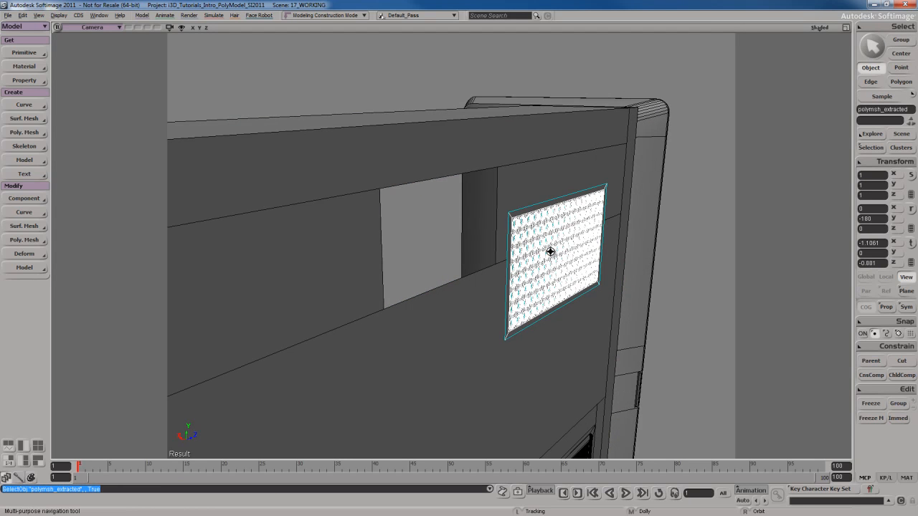
{"action": "middle_click_drag", "start_coordinate": [550, 251], "coordinate": [533, 257]}
{"action": "key", "text": "v"}
{"action": "key", "text": "s"}
{"action": "right_click_drag", "start_coordinate": [547, 257], "coordinate": [566, 247]}
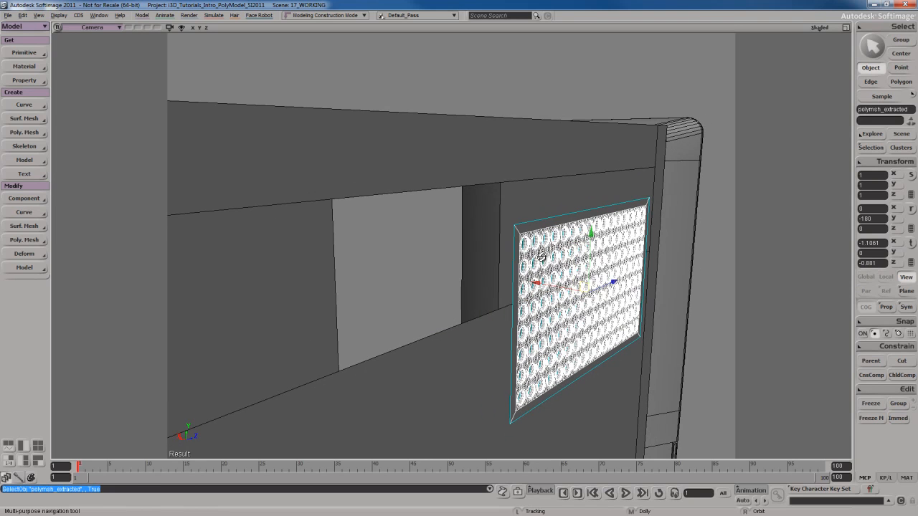
{"action": "key", "text": "v"}
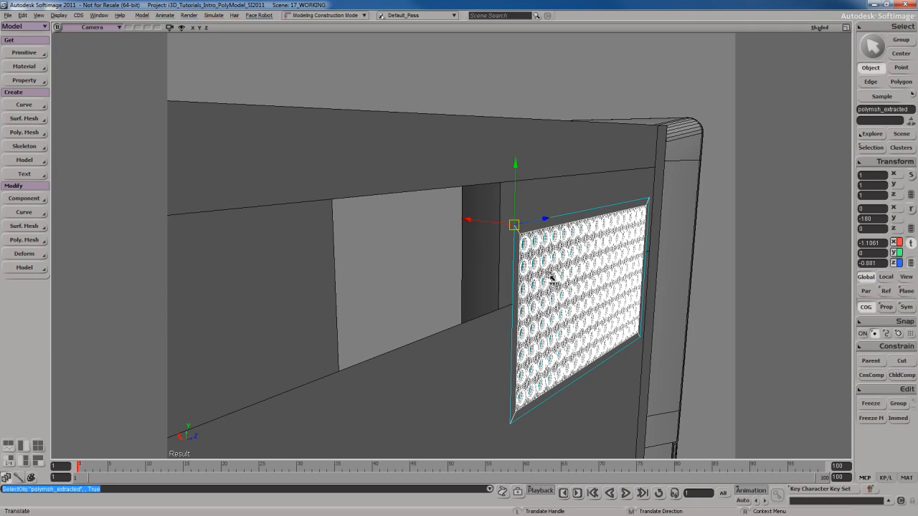
- Turn on point snapping and snap the vent's upper rear corner onto the matching corner of the opening
{"action": "mouse_move", "coordinate": [550, 275]}
{"action": "right_mouse_down"}
{"action": "mouse_move", "coordinate": [543, 283]}
{"action": "mouse_move", "coordinate": [545, 275]}
{"action": "right_mouse_up"}
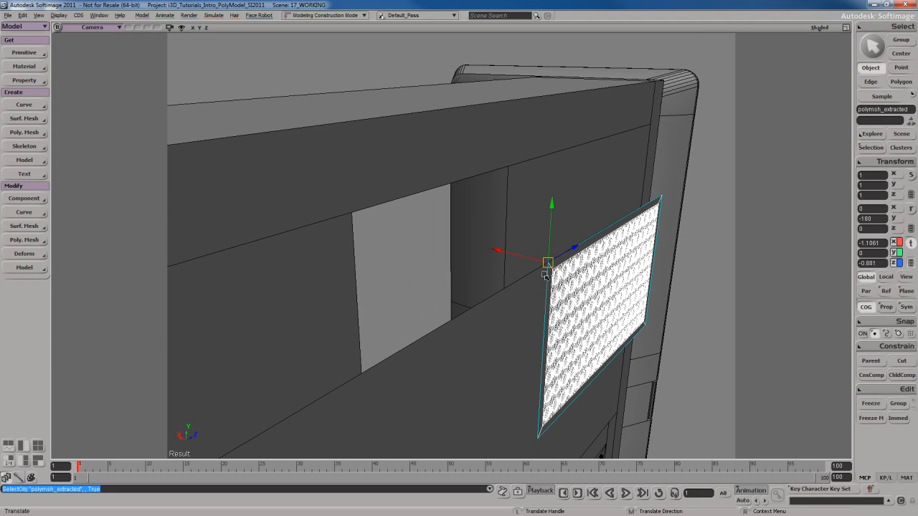
{"action": "left_click", "coordinate": [875, 335]}
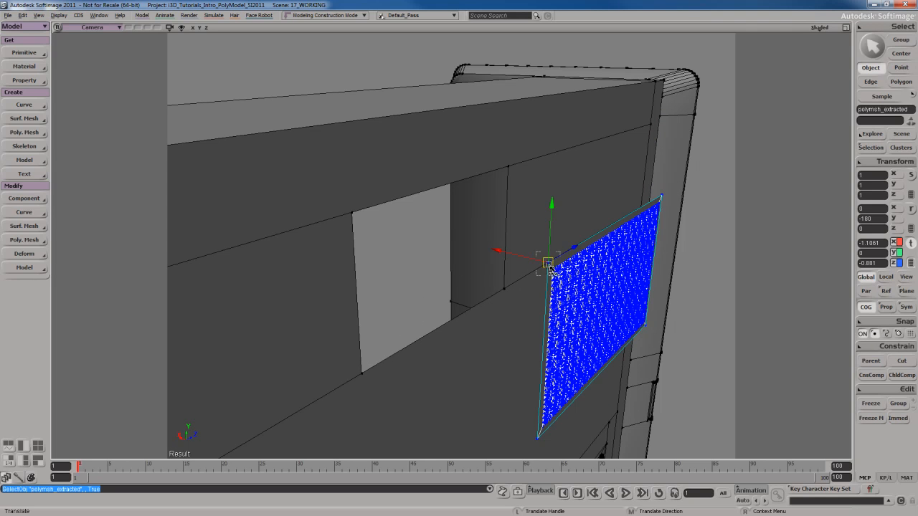
{"action": "left_click_drag", "start_coordinate": [362, 215], "coordinate": [352, 215]}
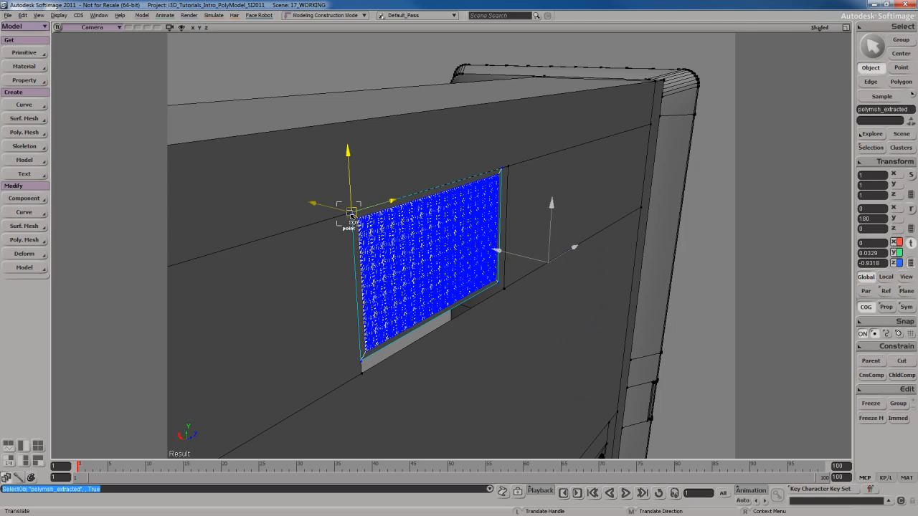
{"action": "right_click_drag", "start_coordinate": [500, 255], "coordinate": [483, 256]}
- Move the extracted vent to Y -0.0028 and Z -0.8869 in the Right view, centring it within the opening
{"action": "key", "text": "space"}
{"action": "key", "text": "F12"}
{"action": "key", "text": "F12"}
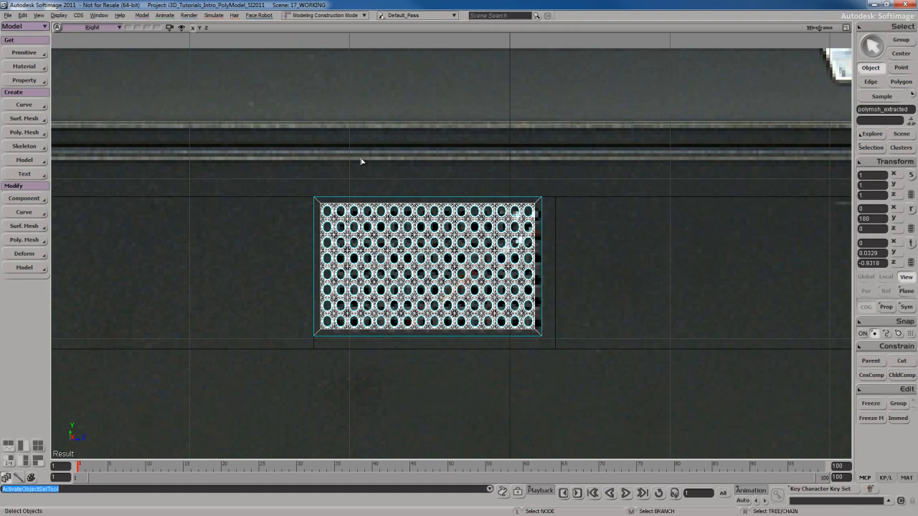
{"action": "left_click", "coordinate": [484, 257]}
{"action": "key", "text": "v"}
{"action": "mouse_move", "coordinate": [557, 286]}
{"action": "left_mouse_down"}
{"action": "mouse_move", "coordinate": [575, 289]}
{"action": "mouse_move", "coordinate": [565, 294]}
{"action": "left_mouse_up"}
{"action": "key", "text": "space"}
{"action": "key", "text": "F12"}
{"action": "key", "text": "F12"}
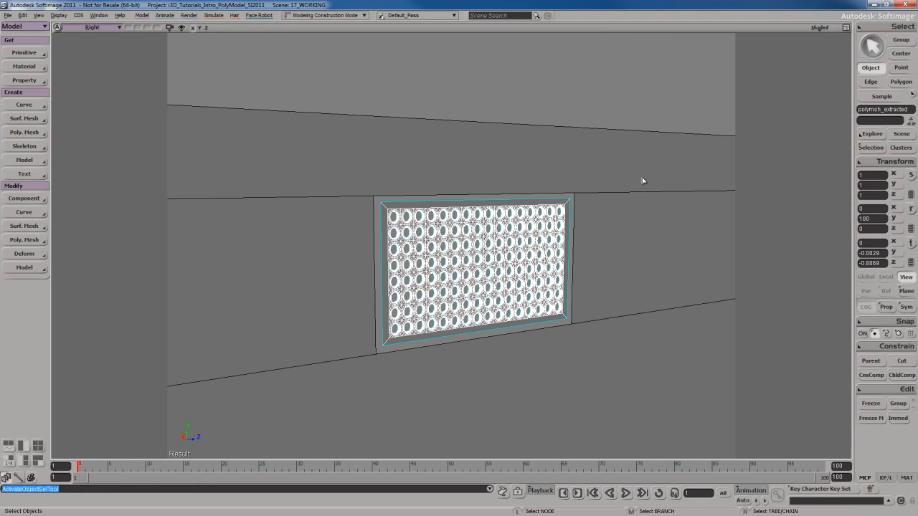
- Select the plain side mesh together with the extracted vent
{"action": "key", "text": "s"}
{"action": "right_click_drag", "start_coordinate": [517, 285], "coordinate": [536, 281]}
{"action": "key", "text": "s"}
{"action": "left_click_drag", "start_coordinate": [591, 273], "coordinate": [500, 217]}
{"action": "left_click", "coordinate": [573, 251]}
{"action": "key", "text": "s"}
{"action": "left_click", "coordinate": [434, 225], "text": "shift"}
{"action": "scroll", "coordinate": [493, 263], "scroll_direction": "down", "scroll_amount": 5}
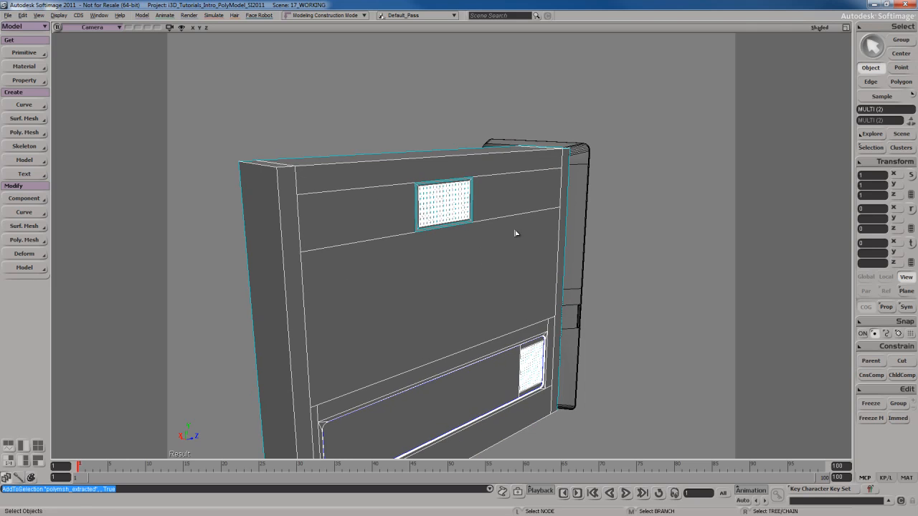
{"action": "key", "text": "s"}
{"action": "right_click_drag", "start_coordinate": [515, 233], "coordinate": [507, 257]}
{"action": "middle_click_drag", "start_coordinate": [506, 257], "coordinate": [437, 265]}
{"action": "scroll", "coordinate": [445, 256], "scroll_direction": "up", "scroll_amount": 3}
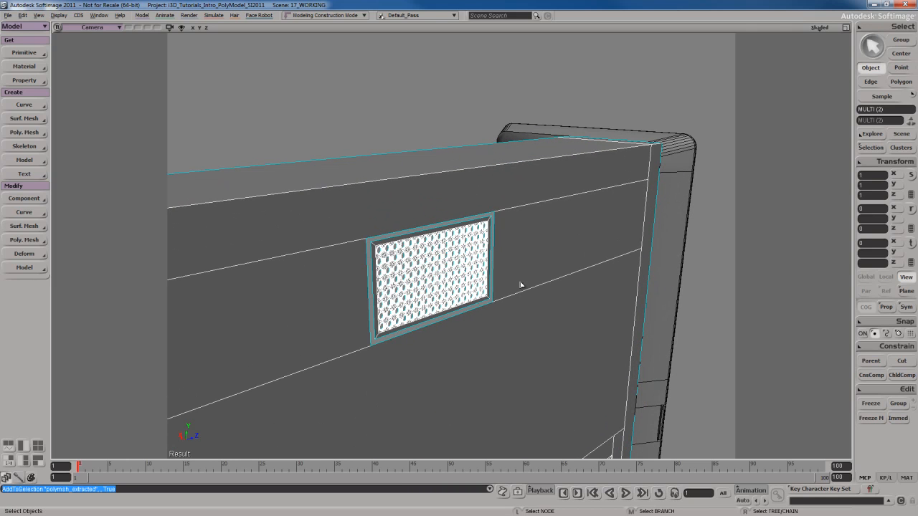
- Merge the plain side and the vent into one mesh with a tolerance of 0.1447 and hide the input meshes
{"action": "right_click", "coordinate": [521, 238]}
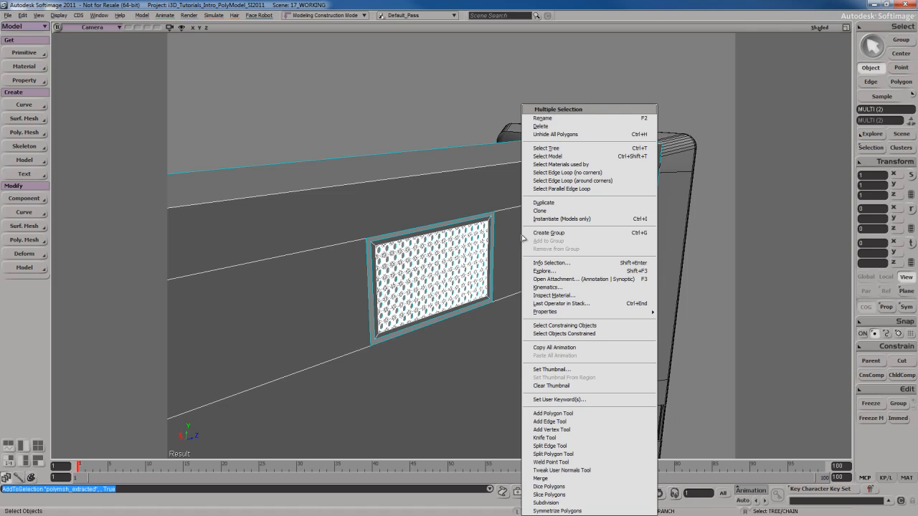
{"action": "left_click", "coordinate": [544, 479]}
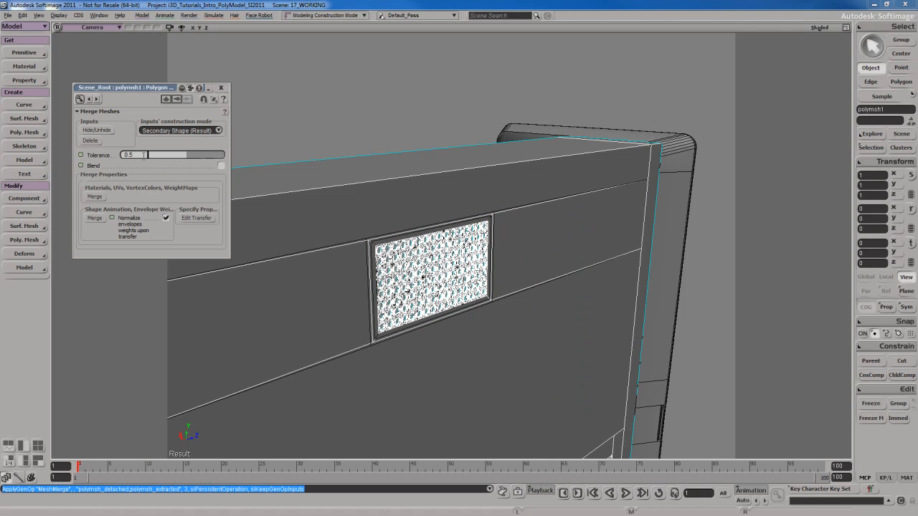
{"action": "left_click_drag", "start_coordinate": [179, 158], "coordinate": [161, 158]}
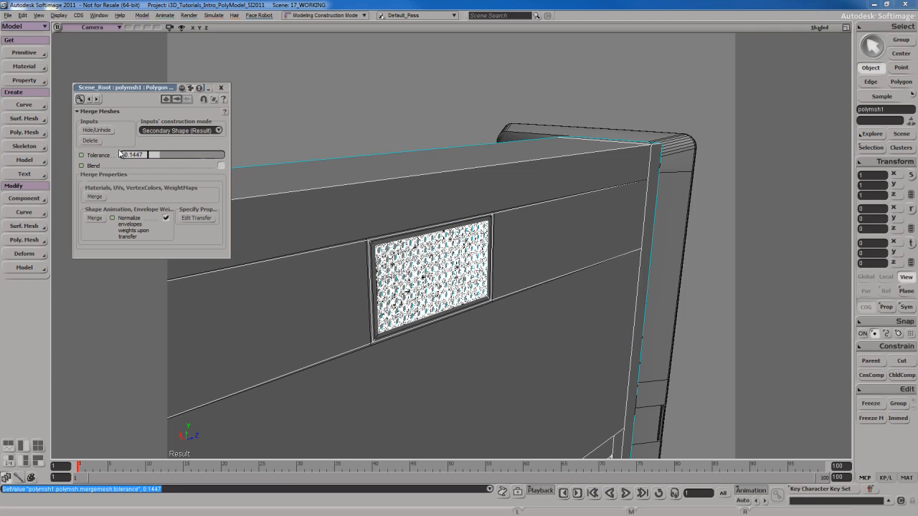
{"action": "left_click", "coordinate": [96, 132]}
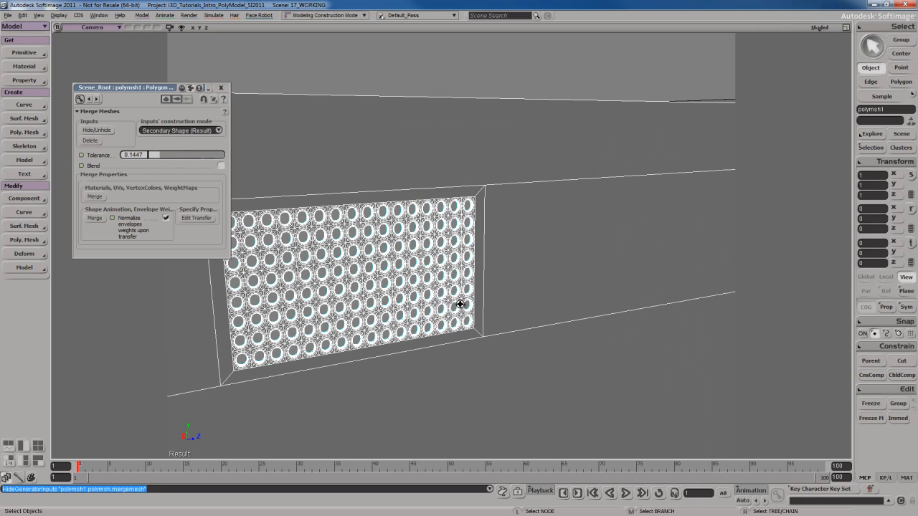
- Check the merged vent border and delete the merge operator's input meshes
{"action": "key", "text": "s"}
{"action": "mouse_move", "coordinate": [461, 306]}
{"action": "right_mouse_down"}
{"action": "mouse_move", "coordinate": [454, 309]}
{"action": "mouse_move", "coordinate": [506, 315]}
{"action": "mouse_move", "coordinate": [446, 309]}
{"action": "right_mouse_up"}
{"action": "middle_click_drag", "start_coordinate": [447, 309], "coordinate": [428, 287]}
{"action": "right_click_drag", "start_coordinate": [428, 286], "coordinate": [415, 289]}
{"action": "left_click", "coordinate": [148, 155]}
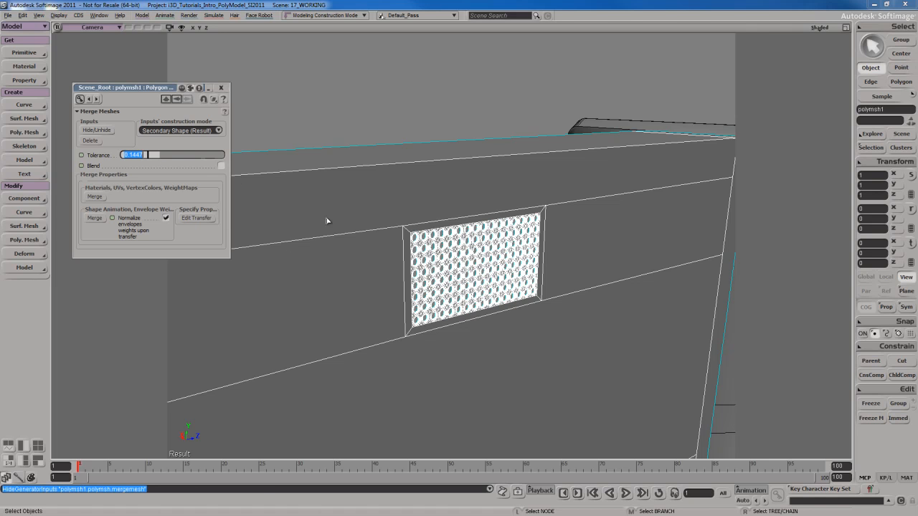
{"action": "middle_click", "coordinate": [433, 254]}
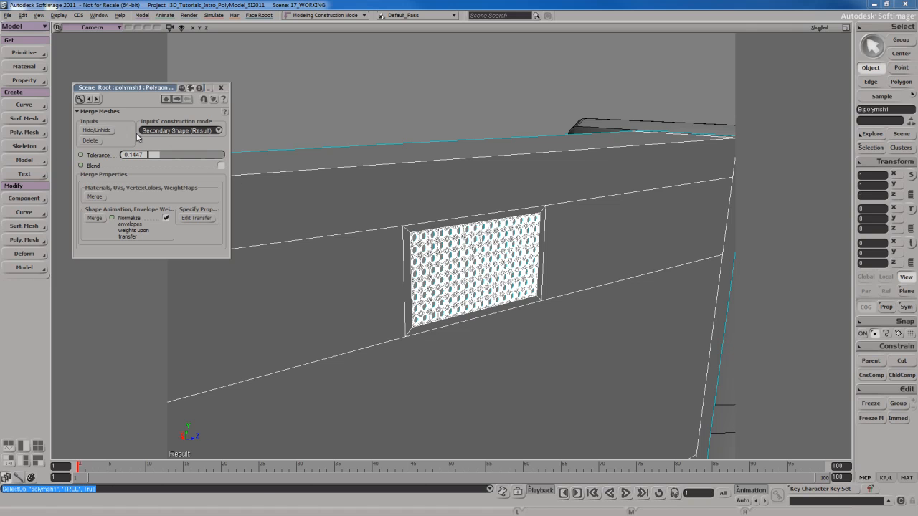
{"action": "left_click", "coordinate": [95, 142]}
{"action": "key", "text": "s"}
{"action": "right_click_drag", "start_coordinate": [504, 237], "coordinate": [495, 244]}
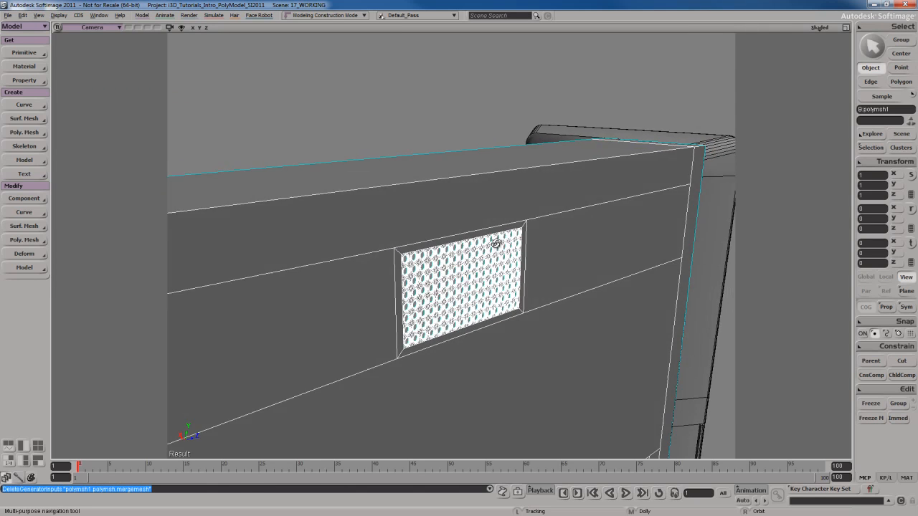
- Select only the merged side mesh and freeze its modeling history
{"action": "scroll", "coordinate": [496, 245], "scroll_direction": "down", "scroll_amount": 5}
{"action": "key", "text": "space"}
{"action": "left_click", "coordinate": [493, 235]}
{"action": "key", "text": "s"}
{"action": "left_click_drag", "start_coordinate": [493, 305], "coordinate": [489, 245]}
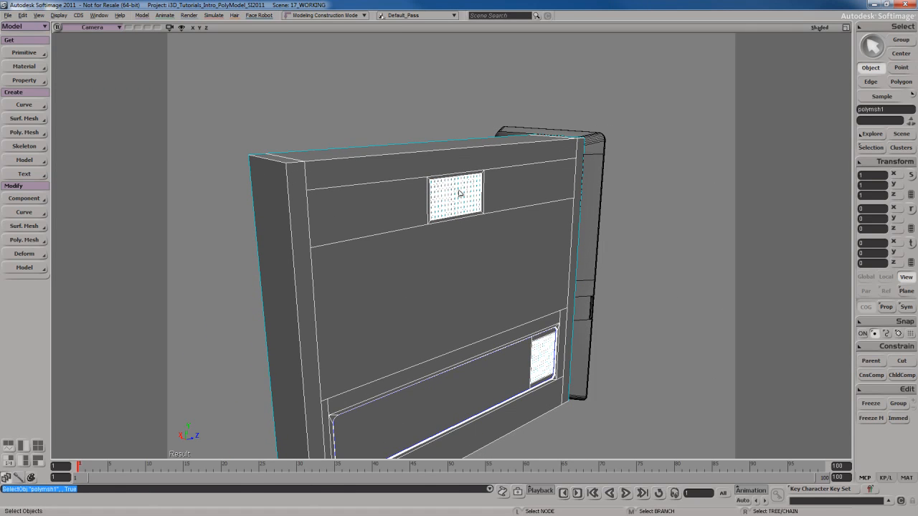
{"action": "left_click", "coordinate": [872, 418]}
- Deselect everything and examine the merged vent up close and against the reference image in the Right view
{"action": "key", "text": "s"}
{"action": "right_click_drag", "start_coordinate": [498, 288], "coordinate": [445, 231]}
{"action": "key", "text": "space"}
{"action": "scroll", "coordinate": [445, 271], "scroll_direction": "up", "scroll_amount": 5}
{"action": "left_click", "coordinate": [406, 117]}
{"action": "key", "text": "s"}
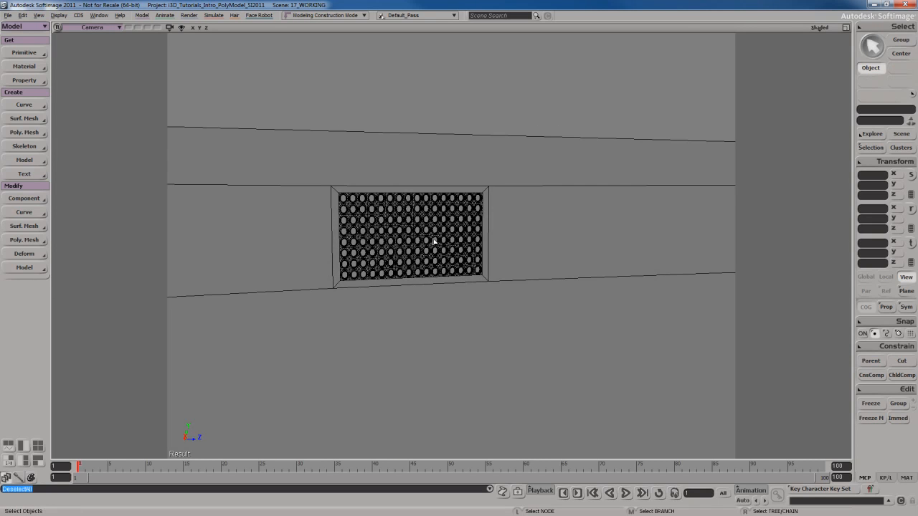
{"action": "scroll", "coordinate": [444, 231], "scroll_direction": "down", "scroll_amount": 5}
{"action": "key", "text": "s"}
{"action": "mouse_move", "coordinate": [447, 266]}
{"action": "right_mouse_down"}
{"action": "mouse_move", "coordinate": [442, 280]}
{"action": "mouse_move", "coordinate": [440, 256]}
{"action": "mouse_move", "coordinate": [451, 270]}
{"action": "right_mouse_up"}
{"action": "scroll", "coordinate": [451, 269], "scroll_direction": "down", "scroll_amount": 5}
{"action": "key", "text": "F12"}
{"action": "key", "text": "F12"}
{"action": "scroll", "coordinate": [444, 276], "scroll_direction": "down", "scroll_amount": 5}
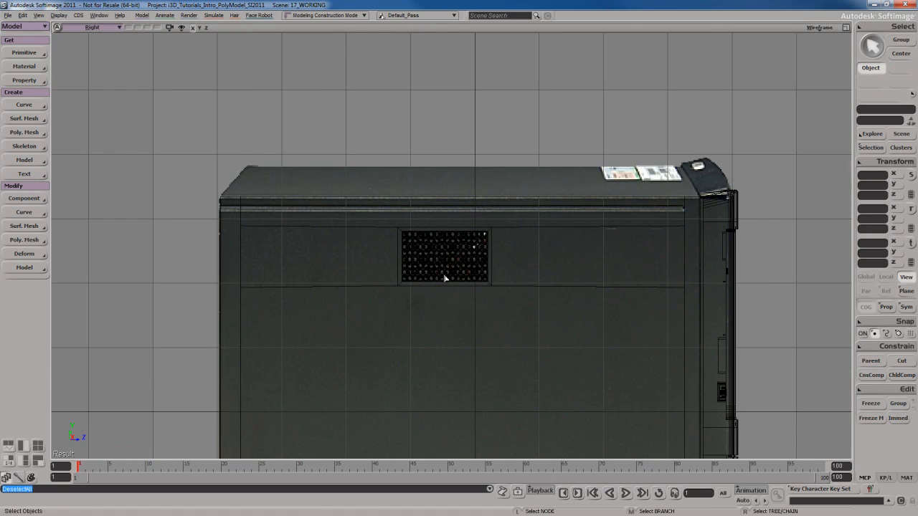
- Select the merged side mesh, frame it in the Camera view and examine the whole side from several angles
{"action": "key", "text": "s"}
{"action": "left_click_drag", "start_coordinate": [463, 293], "coordinate": [424, 158]}
{"action": "left_click", "coordinate": [423, 157]}
{"action": "key", "text": "F12"}
{"action": "key", "text": "F12"}
{"action": "key", "text": "s"}
{"action": "right_click_drag", "start_coordinate": [526, 241], "coordinate": [501, 231]}
{"action": "key", "text": "f"}
{"action": "key", "text": "s"}
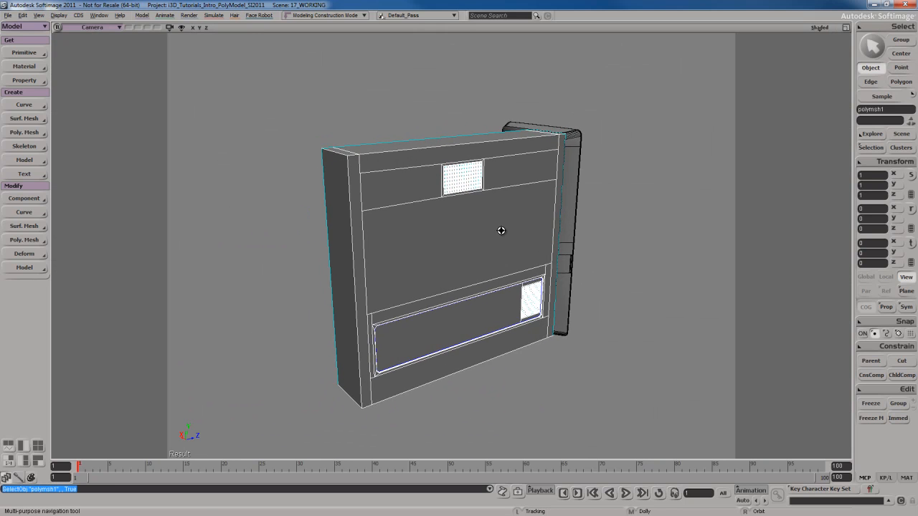
{"action": "left_click_drag", "start_coordinate": [496, 227], "coordinate": [500, 233]}
{"action": "right_click_drag", "start_coordinate": [500, 234], "coordinate": [496, 236]}
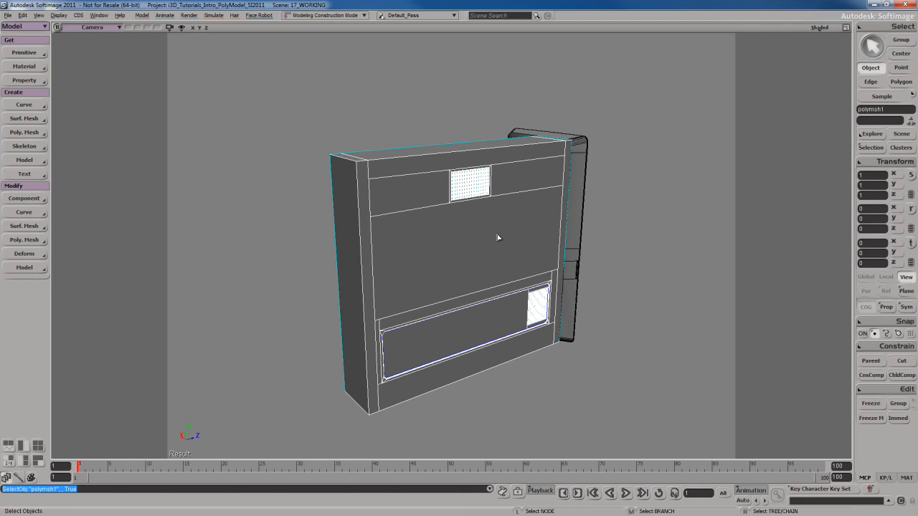
{"action": "key", "text": "s"}
{"action": "right_click_drag", "start_coordinate": [502, 237], "coordinate": [514, 239]}
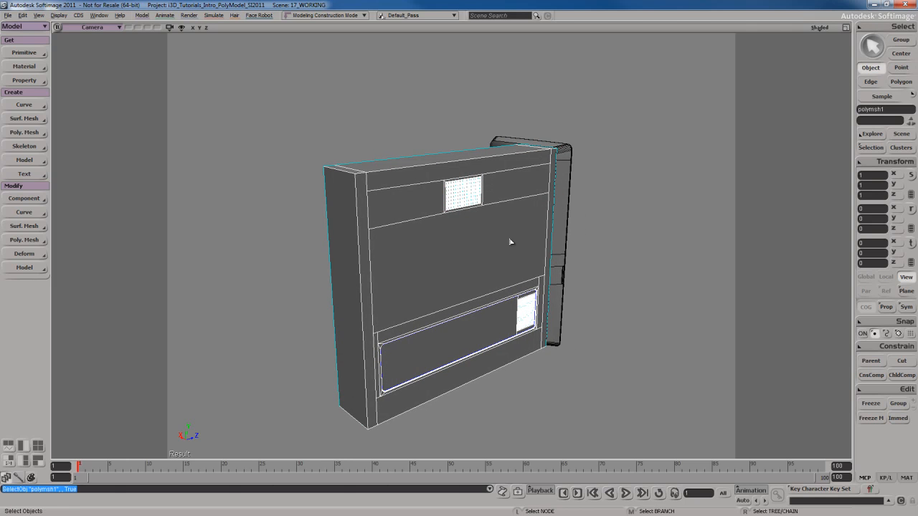